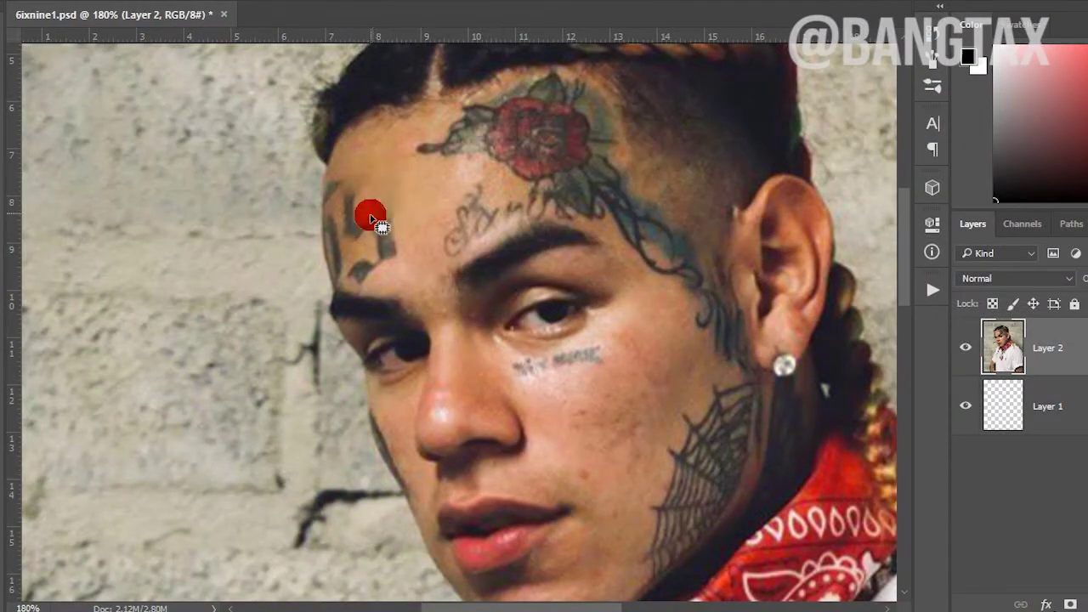
- Outline the forehead tattoo and the rose tattoo so they can be patched away
mouse_move(396, 206)
mouse_down()
mouse_move(393, 190)
mouse_move(348, 170)
mouse_up()
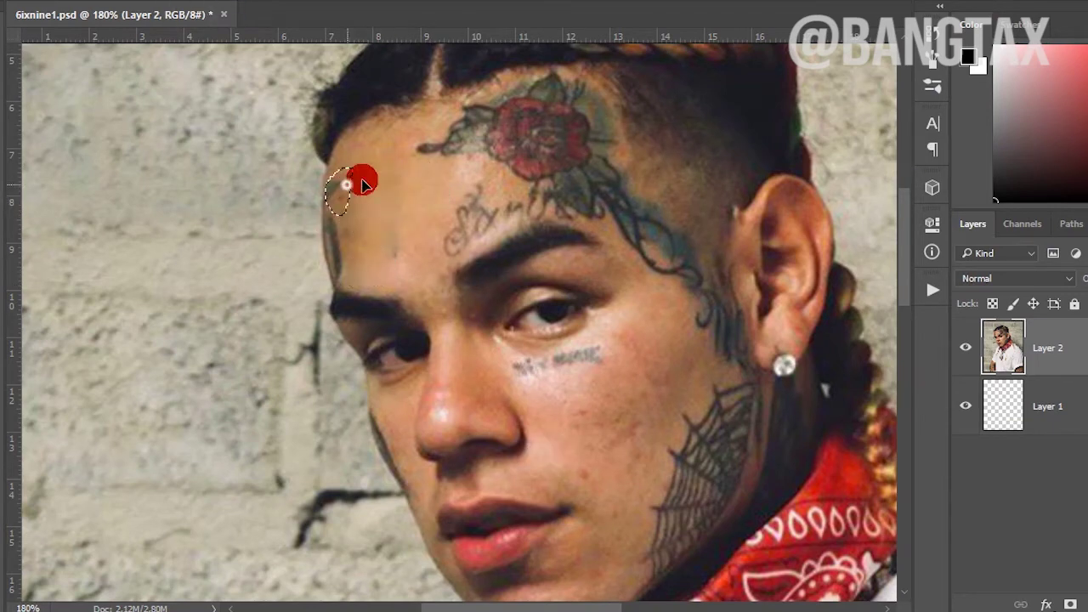
scroll(364, 225, up, 2)
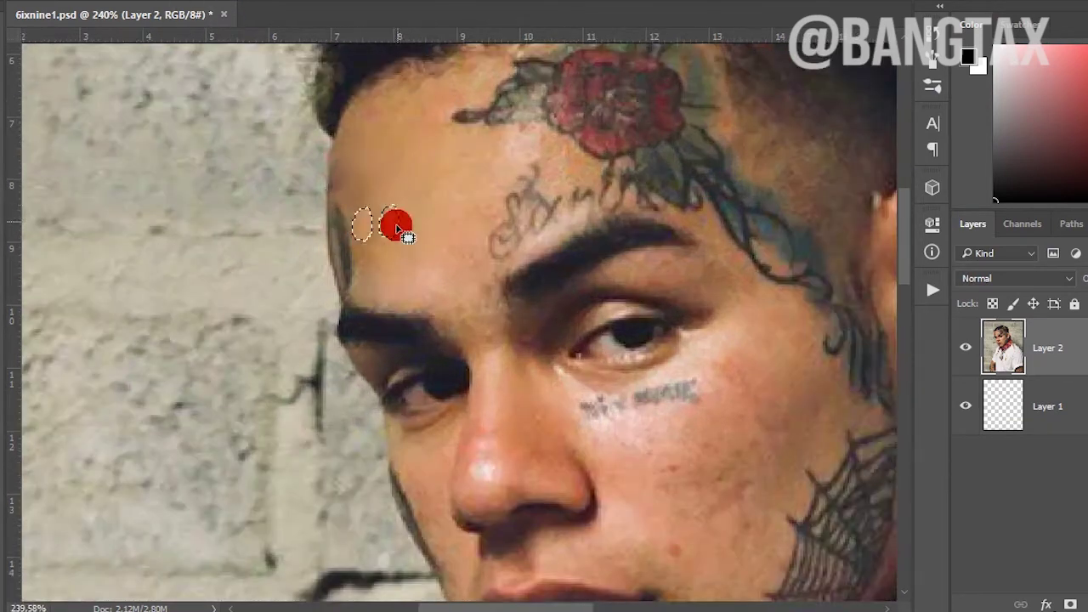
scroll(442, 214, up, 1)
scroll(451, 212, up, 2)
mouse_move(528, 256)
mouse_down()
mouse_move(603, 304)
mouse_move(504, 242)
mouse_up()
scroll(457, 315, down, 1)
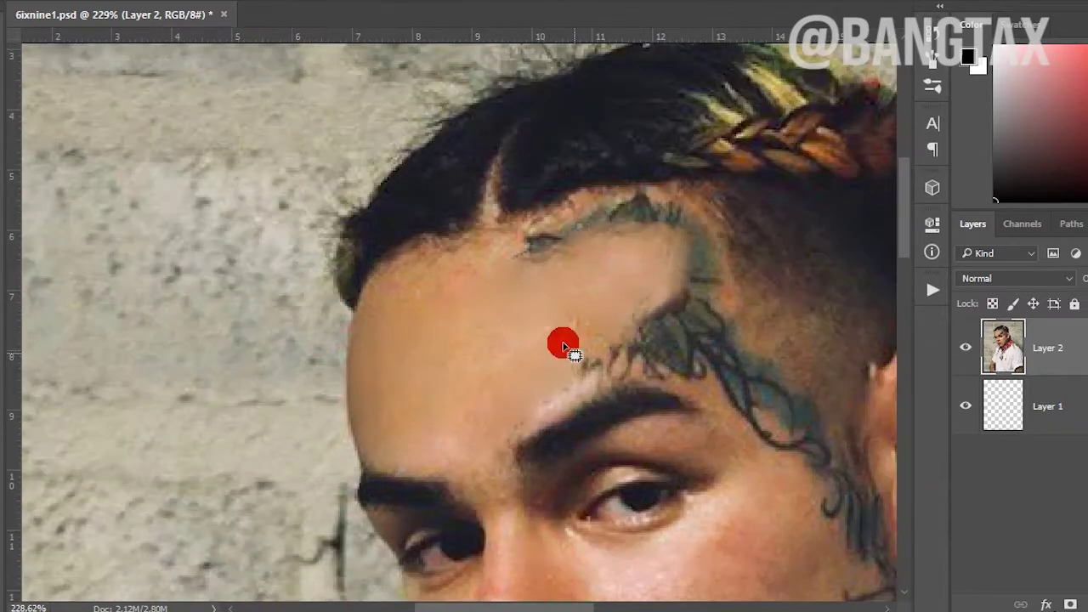
scroll(564, 344, down, 1)
scroll(558, 250, up, 2)
scroll(680, 213, up, 1)
- Paint skin tone over the temple tattoo and its remaining lines
mouse_move(576, 209)
mouse_down()
mouse_move(671, 161)
mouse_move(697, 216)
mouse_move(790, 216)
mouse_up()
scroll(790, 216, right, 3)
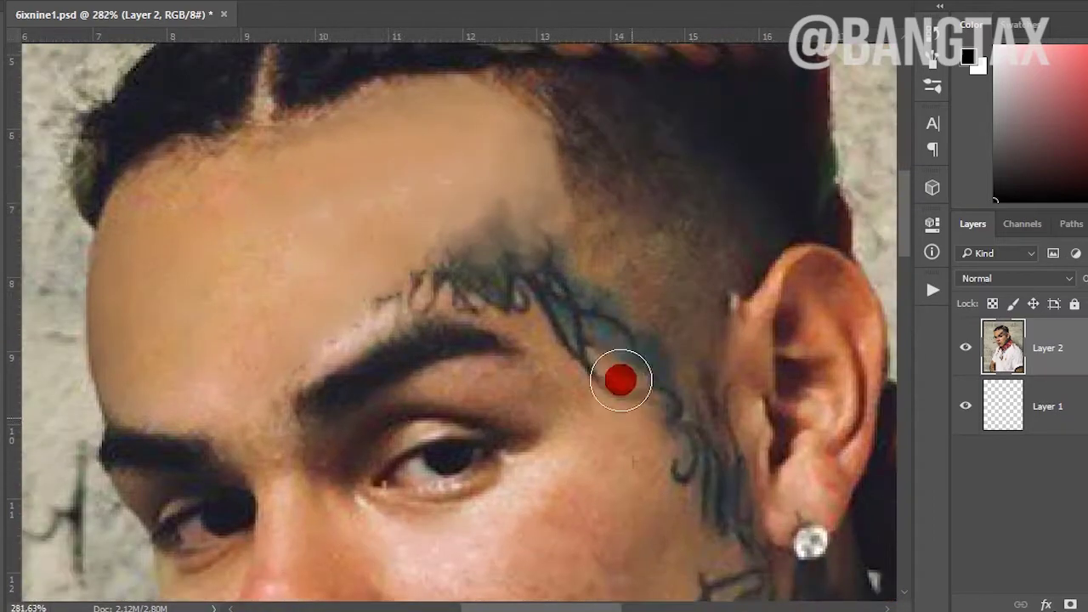
drag(621, 380, 603, 345)
scroll(246, 213, down, 3)
scroll(246, 214, up, 3)
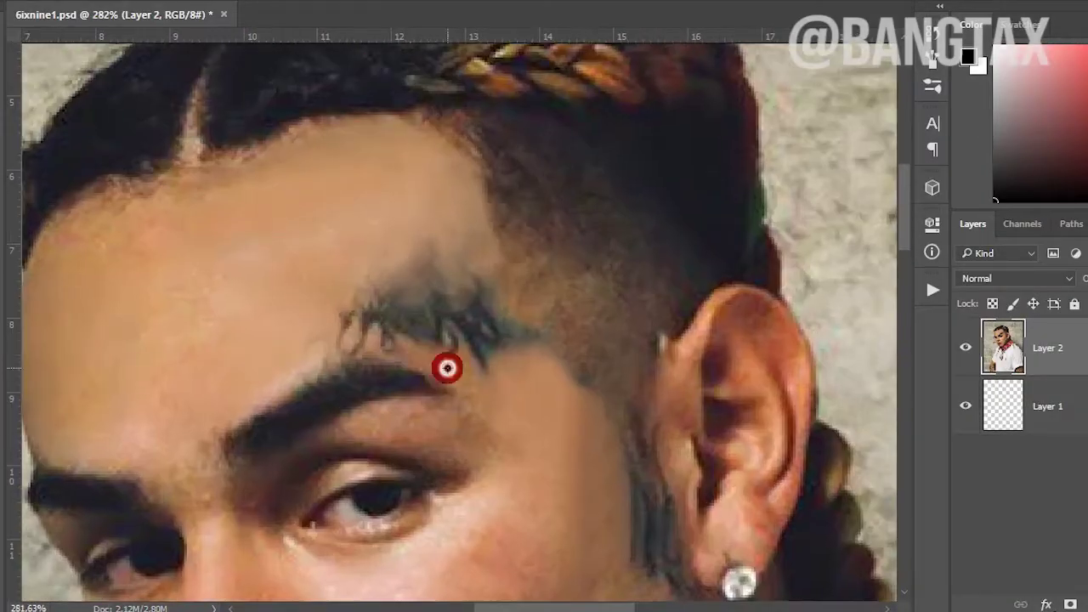
scroll(447, 367, up, 1)
- Cover the eyebrow tattoo with skin tone until the brow looks clean
drag(527, 361, 581, 345)
scroll(637, 513, down, 1)
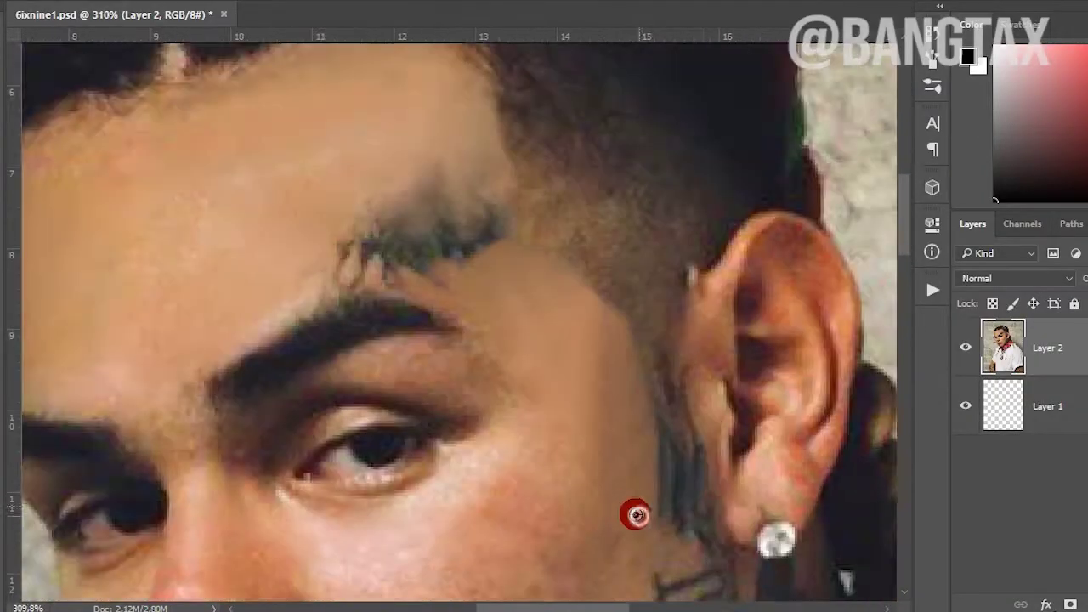
scroll(644, 532, up, 1)
scroll(365, 425, down, 3)
scroll(365, 425, up, 3)
scroll(623, 288, up, 1)
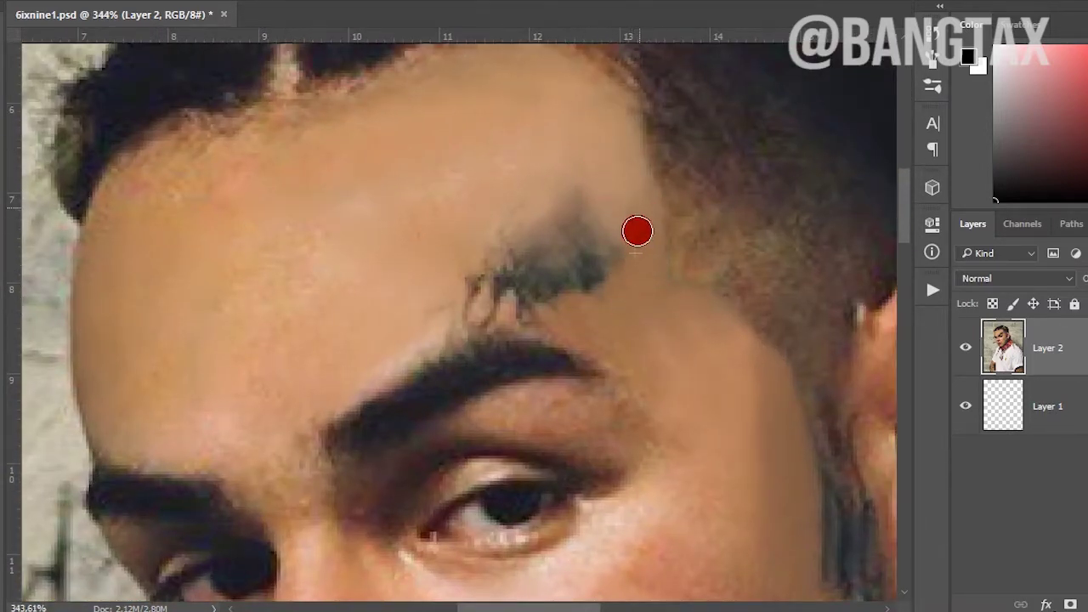
drag(598, 238, 587, 251)
scroll(544, 255, down, 1)
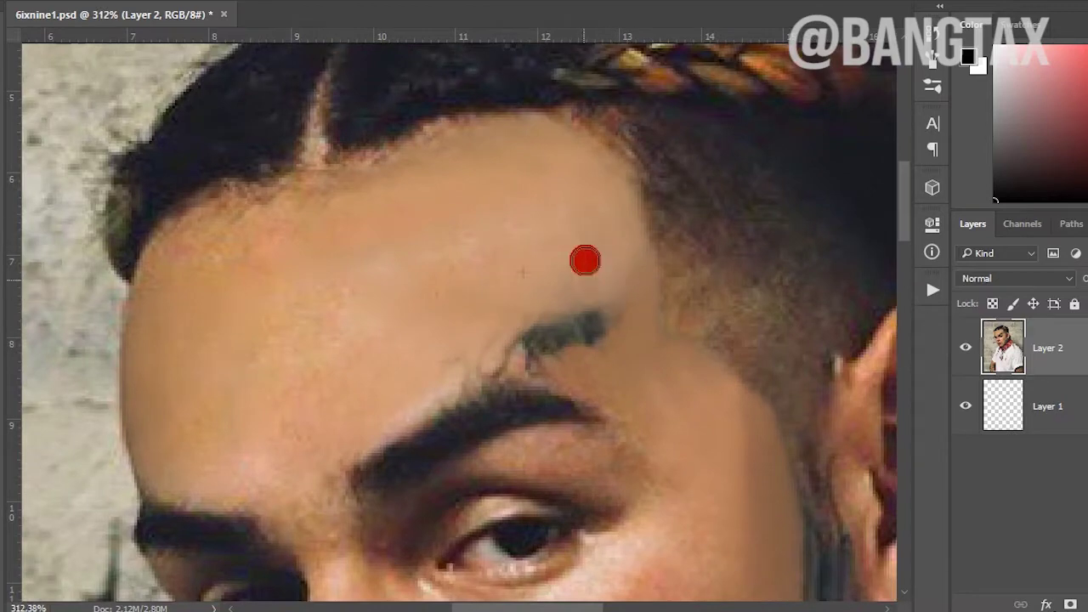
scroll(585, 261, up, 1)
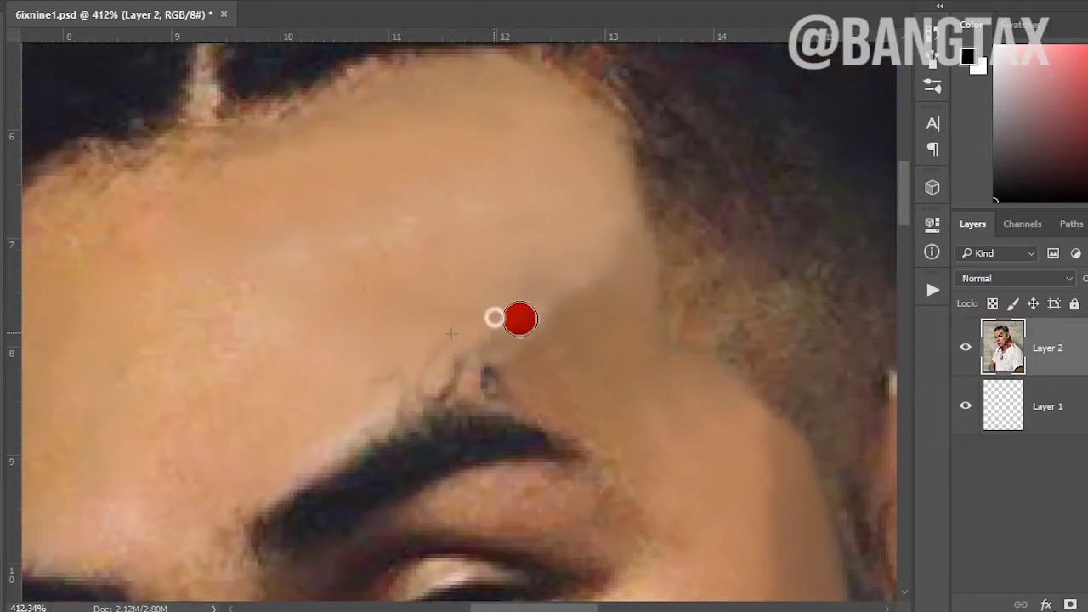
scroll(482, 358, down, 3)
scroll(581, 314, up, 2)
scroll(566, 263, down, 2)
scroll(474, 207, down, 1)
- Lasso the tattoo on the side of the neck and paint it out with skin tone
scroll(474, 207, up, 1)
key(l)
drag(600, 274, 589, 261)
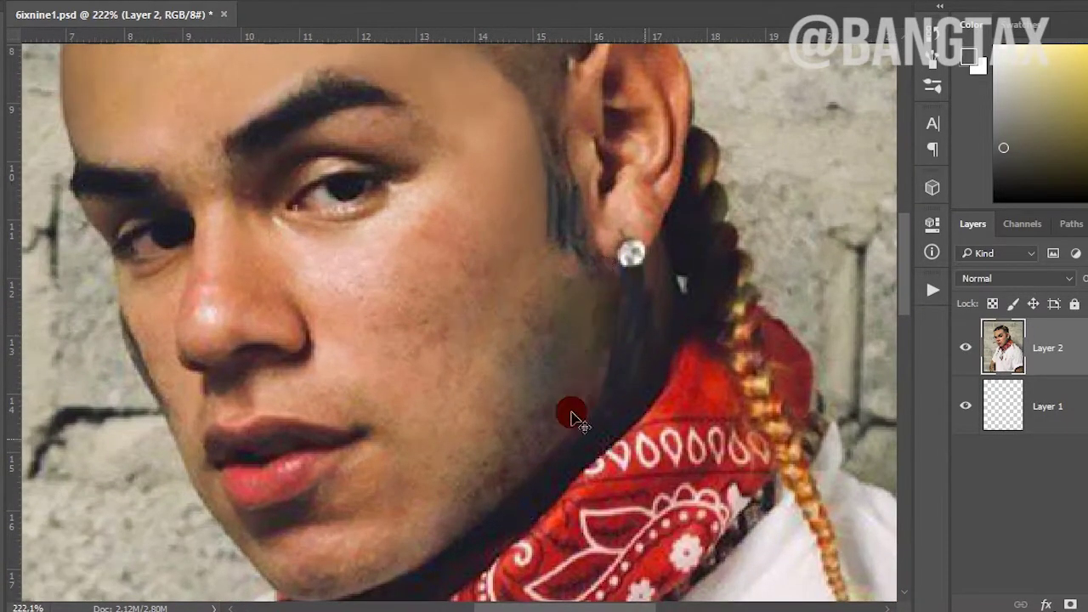
key(j)
scroll(693, 396, down, 3)
scroll(639, 401, up, 2)
scroll(583, 320, up, 3)
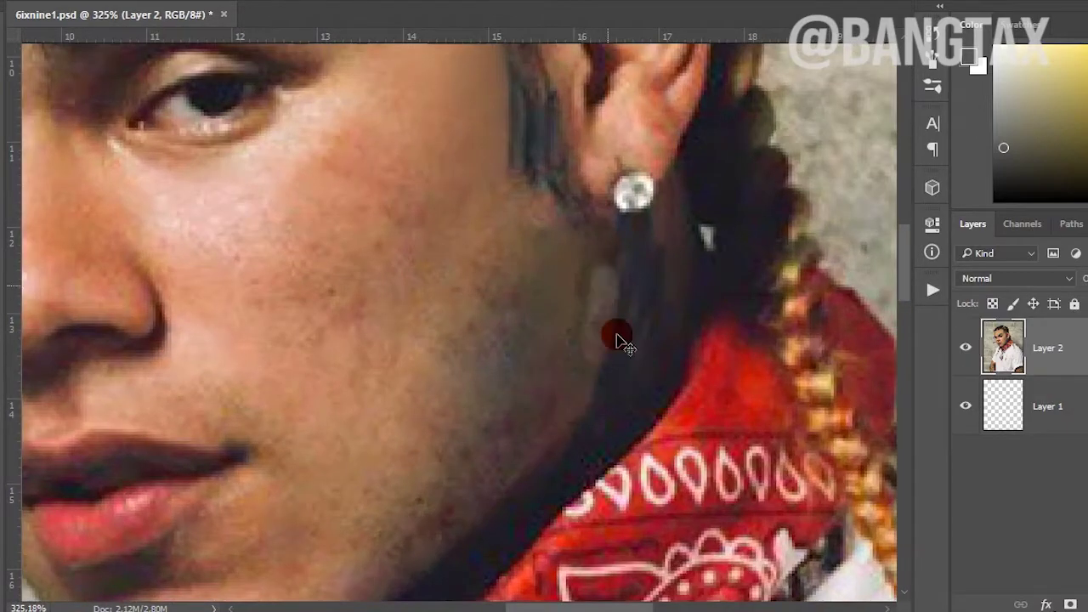
scroll(605, 283, down, 3)
scroll(583, 267, up, 3)
scroll(603, 360, down, 1)
scroll(628, 296, up, 1)
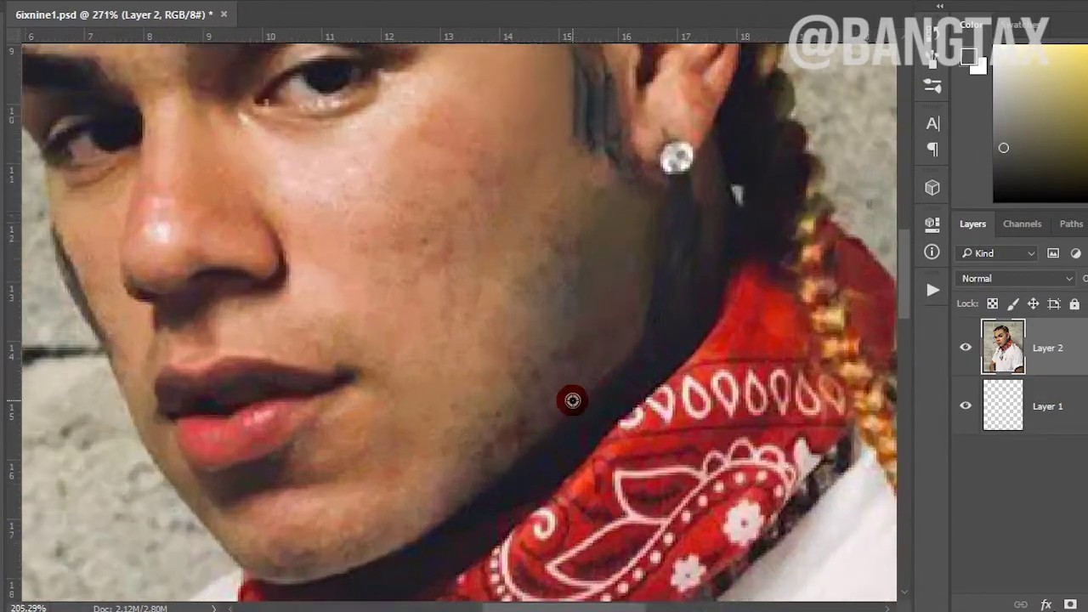
scroll(629, 296, down, 3)
scroll(707, 312, up, 1)
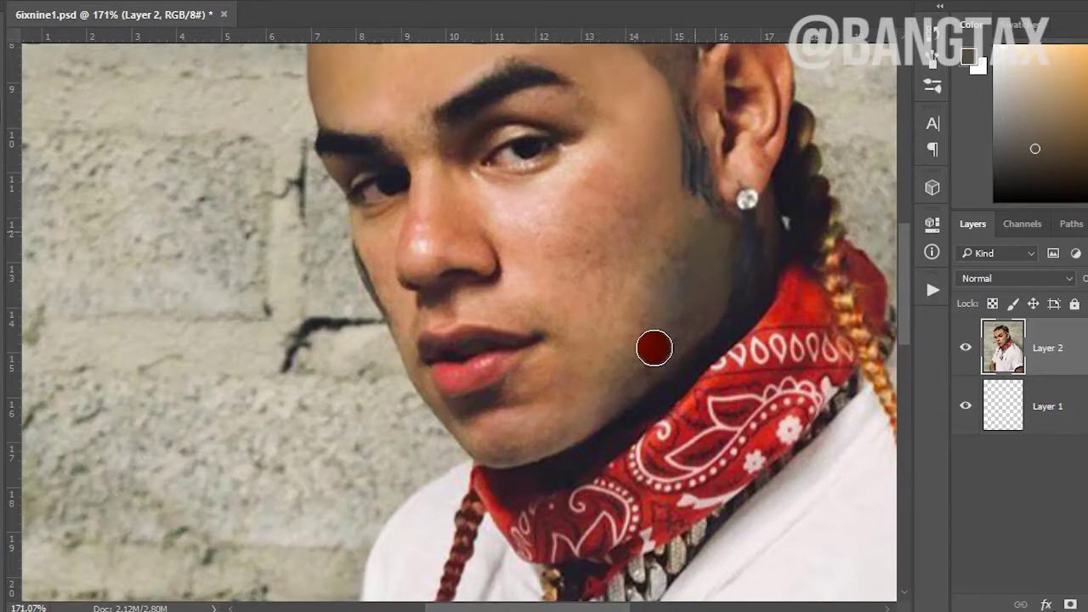
scroll(711, 220, down, 3)
- Add a new empty Layer 3 above Layer 2 and set its blend mode to Screen
key(ctrl+shift+alt+n)
scroll(738, 326, up, 2)
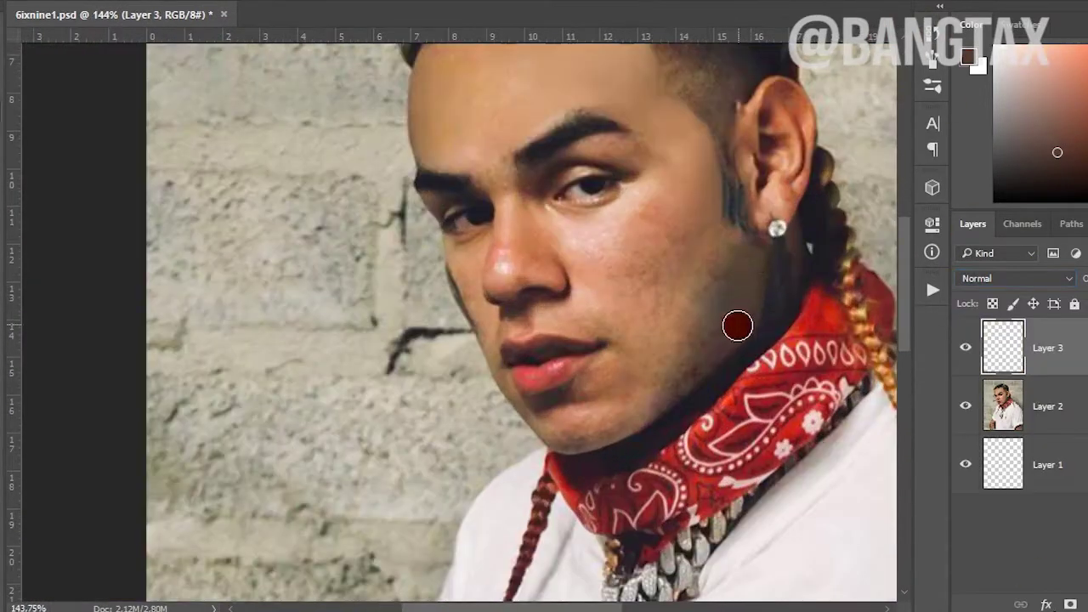
click(1027, 280)
click(986, 420)
click(965, 348)
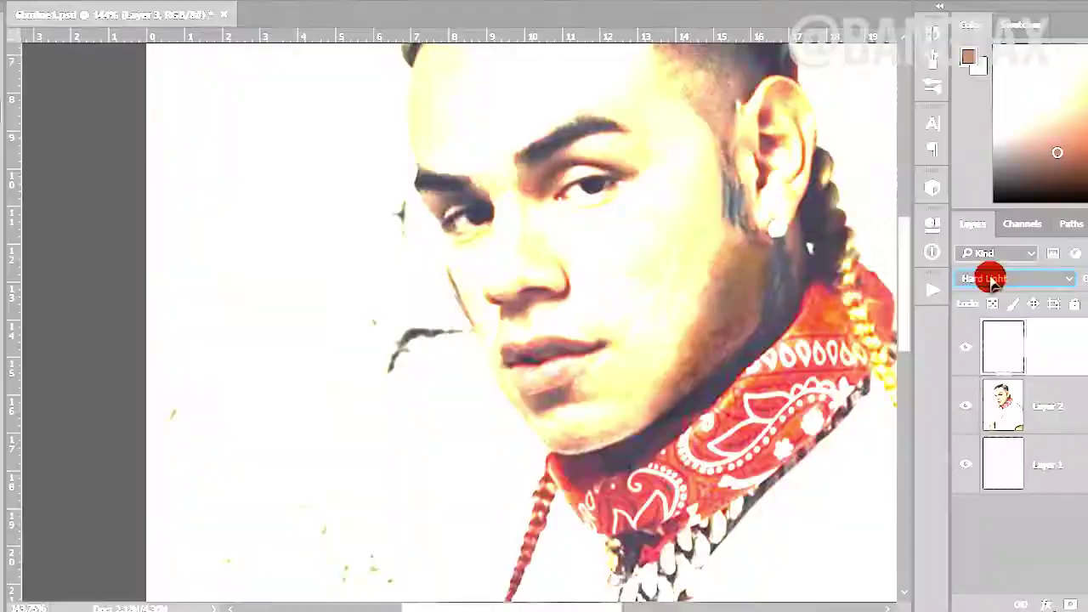
click(991, 280)
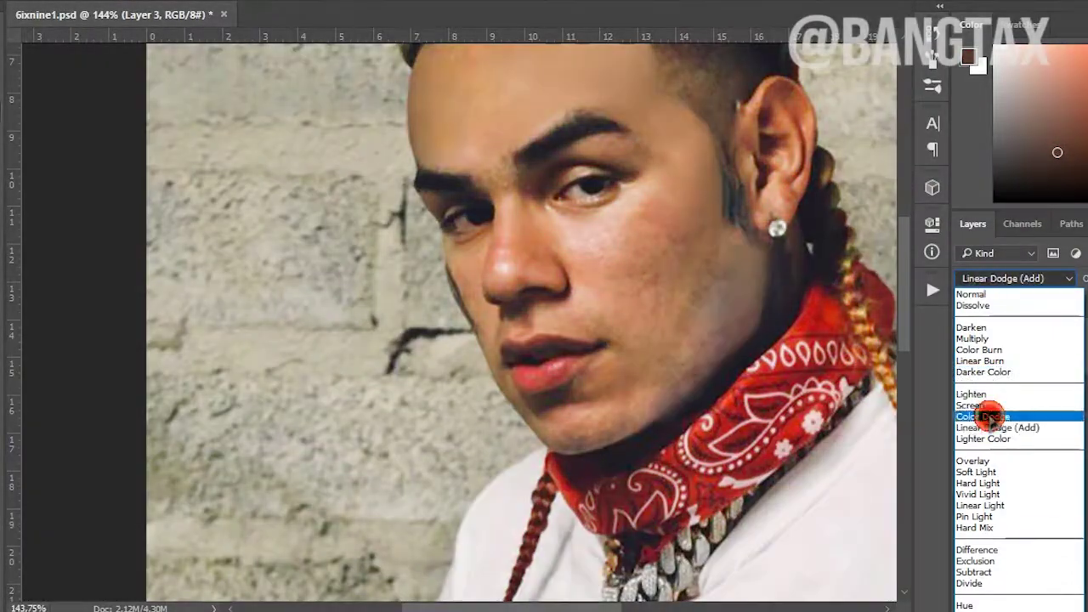
click(992, 413)
scroll(526, 324, down, 2)
- Add a white layer mask to Layer 3, then reselect Layer 2
key(shift+alt+s)
scroll(672, 397, up, 2)
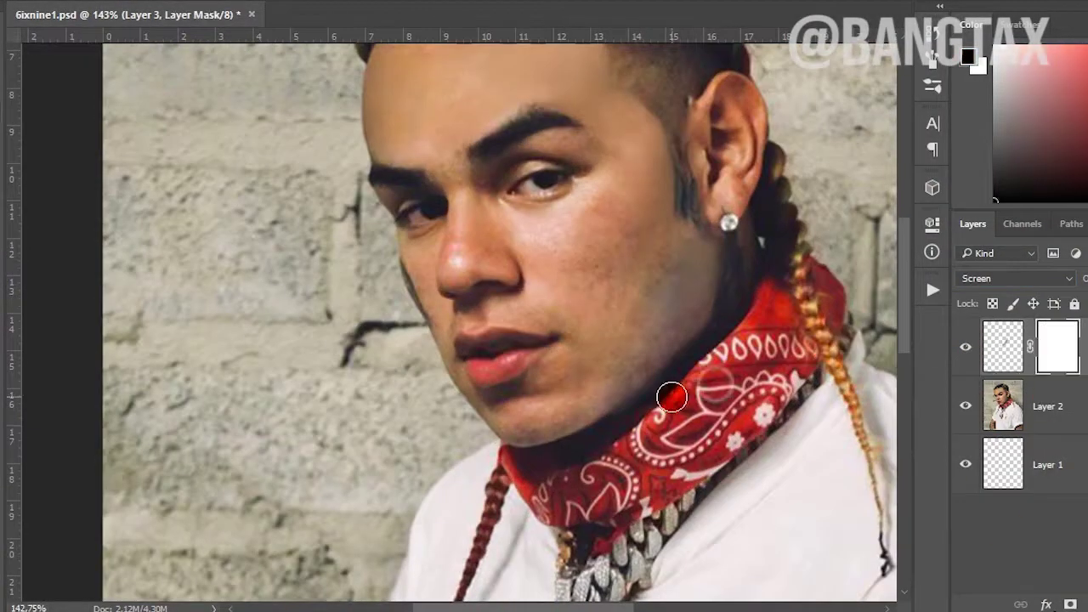
scroll(602, 367, down, 2)
scroll(255, 382, up, 2)
click(1003, 406)
scroll(717, 328, up, 1)
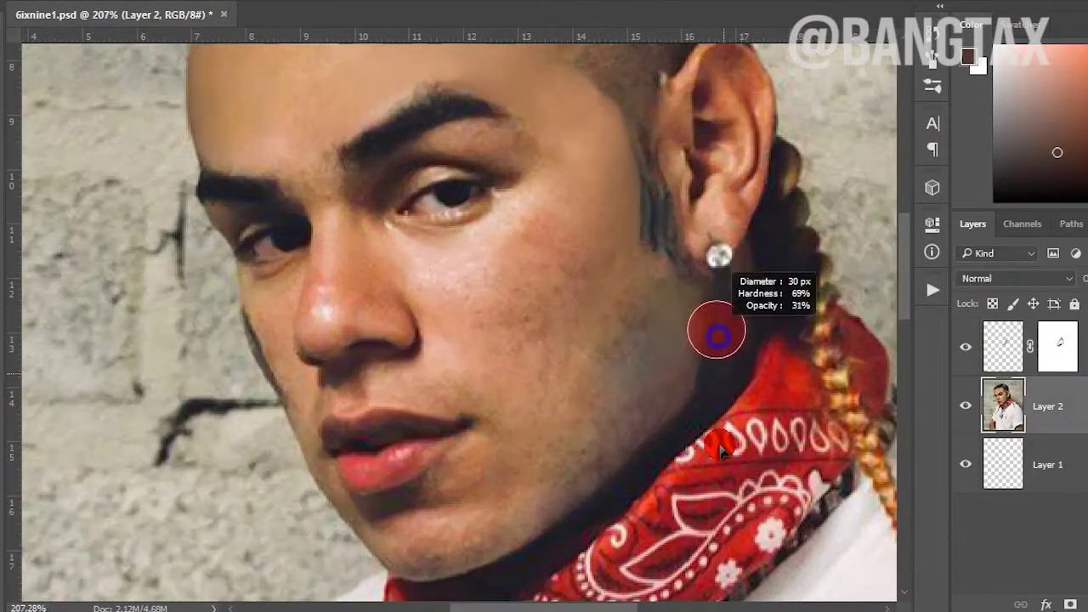
- Outline the upper-arm tattoo and the tattoo beside the sleeve hem
scroll(546, 345, down, 3)
scroll(546, 345, up, 5)
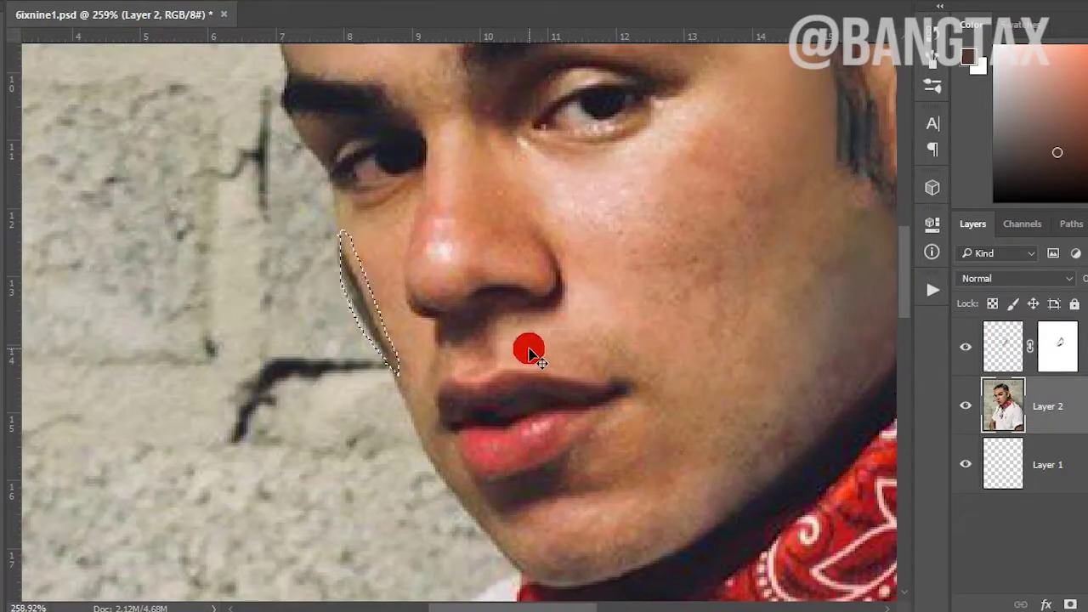
scroll(530, 352, up, 1)
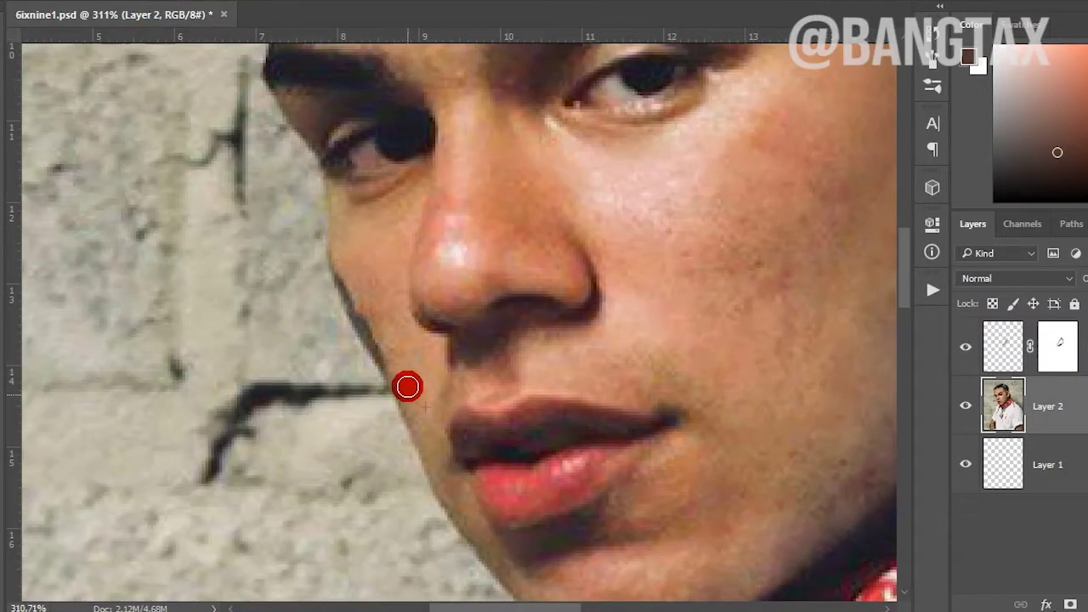
scroll(452, 271, up, 1)
scroll(518, 396, up, 1)
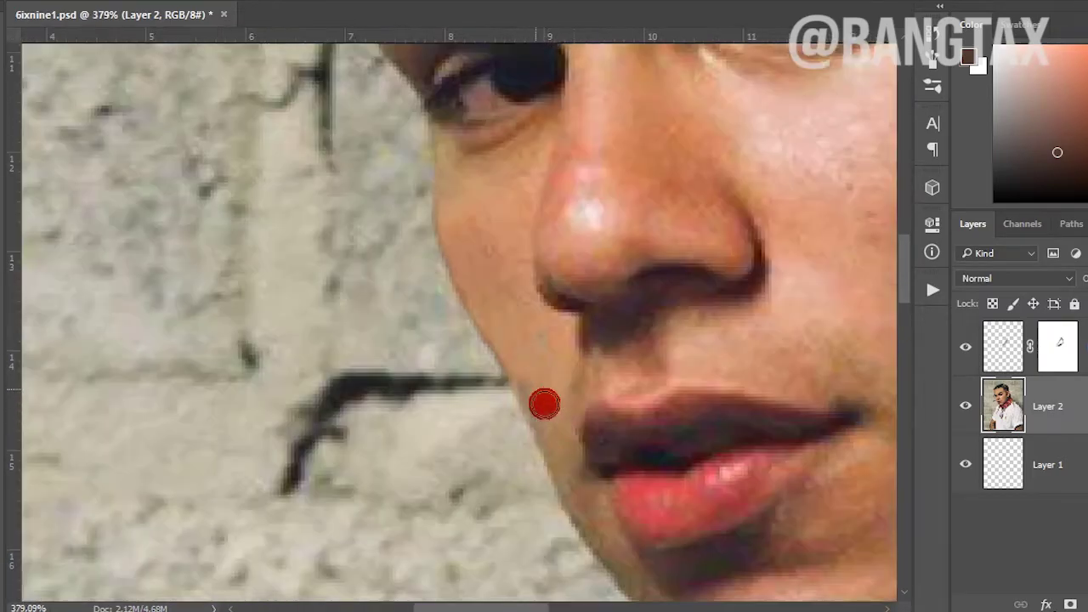
scroll(584, 454, down, 1)
scroll(582, 455, up, 1)
scroll(582, 455, down, 1)
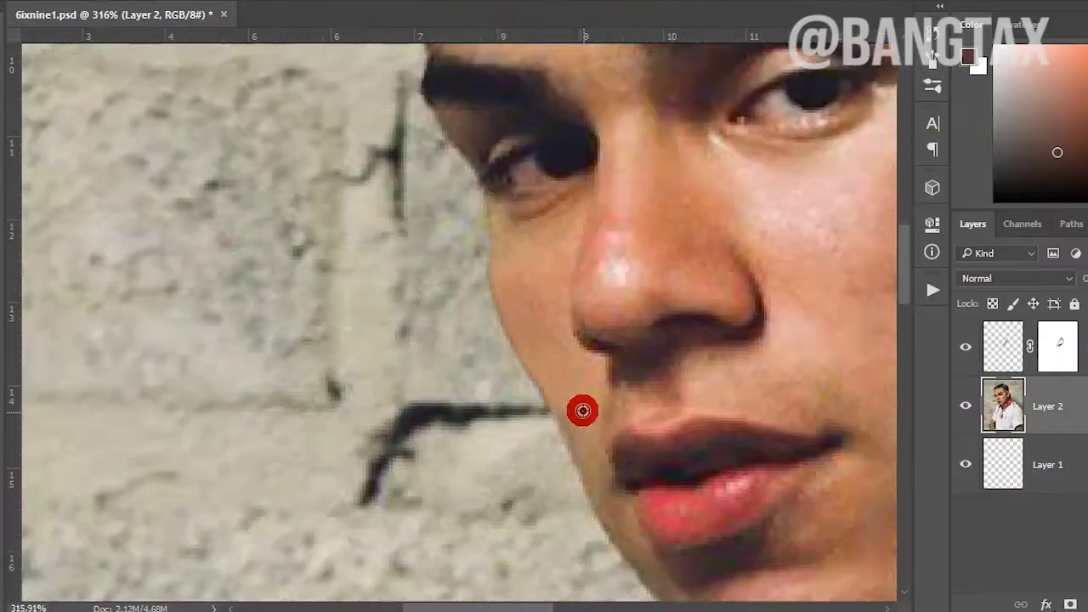
scroll(622, 400, up, 1)
scroll(345, 454, down, 3)
scroll(361, 413, down, 2)
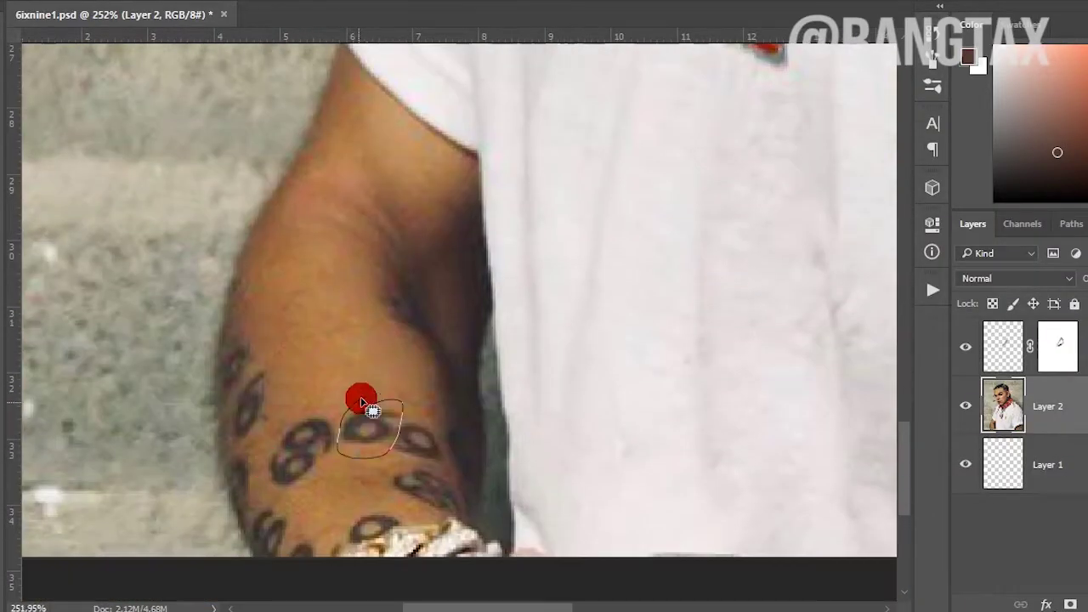
scroll(247, 340, down, 2)
drag(242, 367, 234, 357)
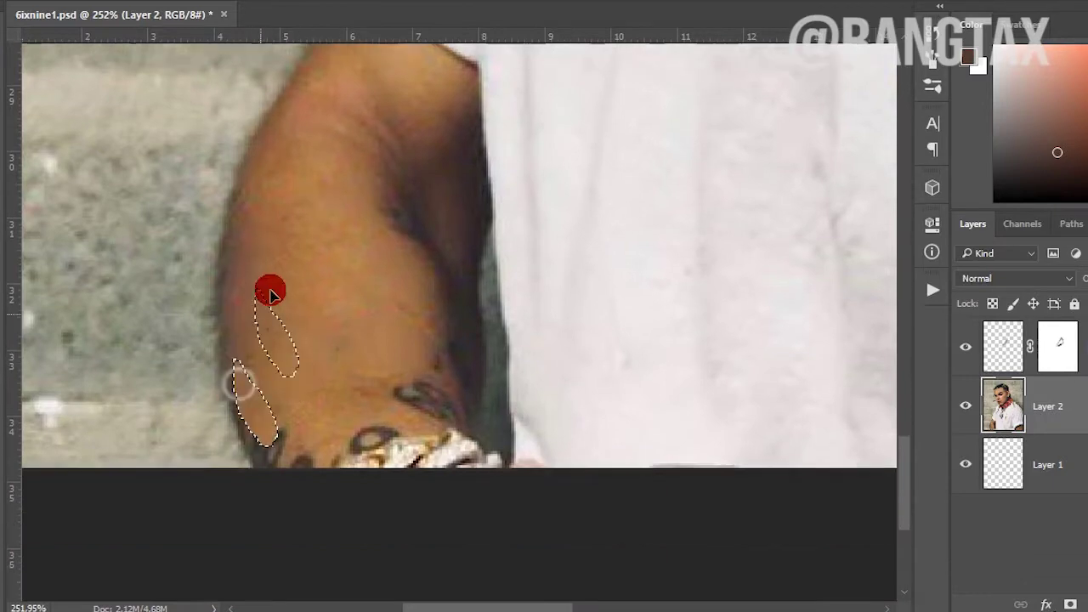
drag(431, 439, 480, 406)
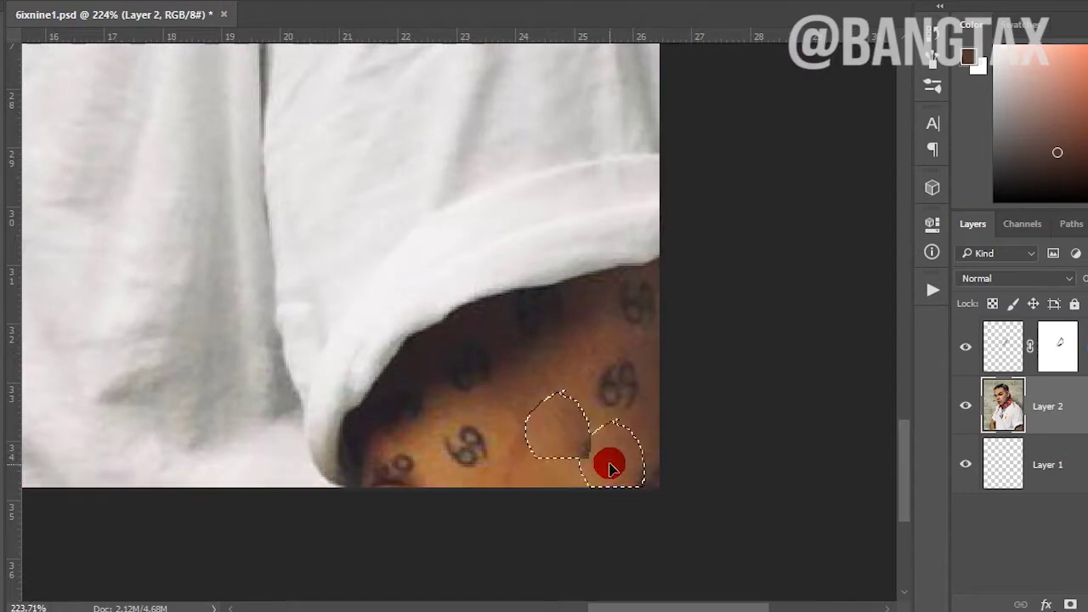
mouse_move(607, 461)
mouse_down()
mouse_move(567, 423)
mouse_move(637, 401)
mouse_up()
- Patch the outlined arm tattoos with clean skin, then outline the remaining spots by the sleeve hem
drag(571, 284, 561, 311)
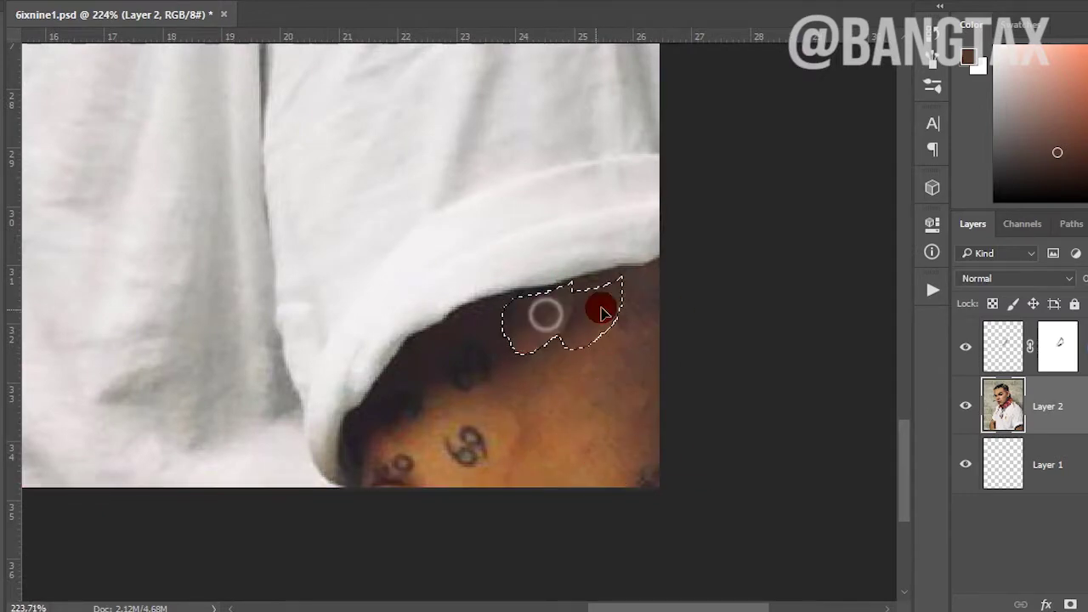
drag(499, 374, 411, 390)
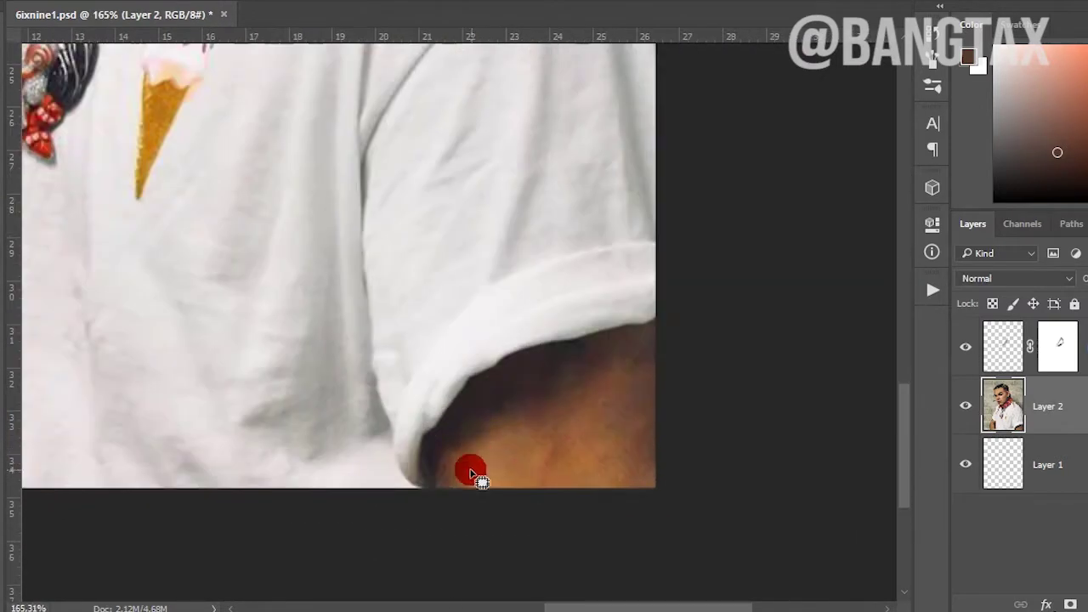
drag(480, 430, 482, 428)
drag(574, 389, 610, 411)
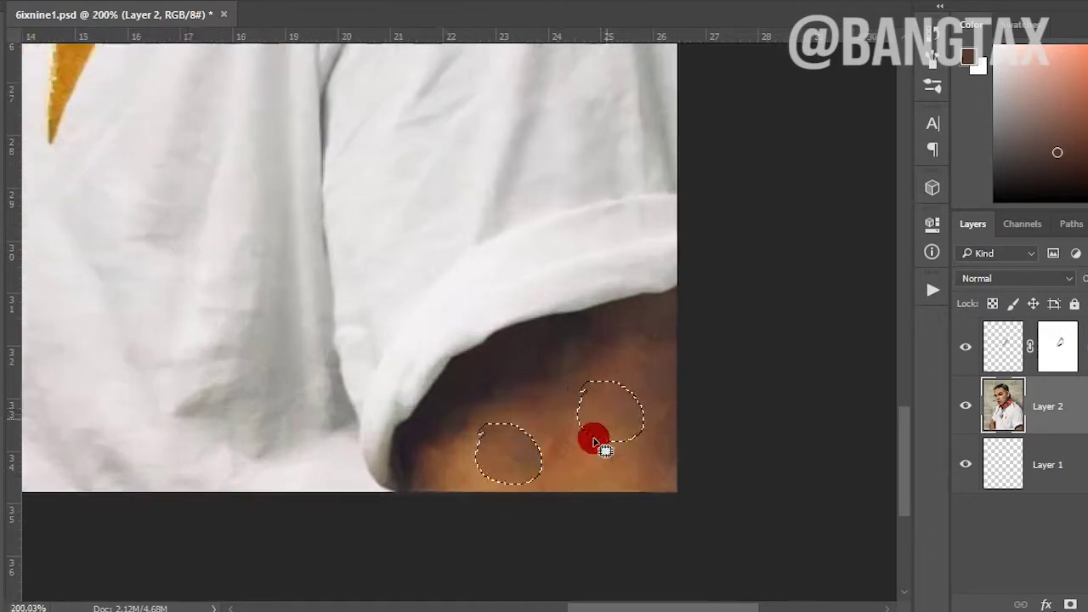
scroll(610, 411, down, 2)
scroll(517, 510, up, 2)
scroll(669, 515, down, 2)
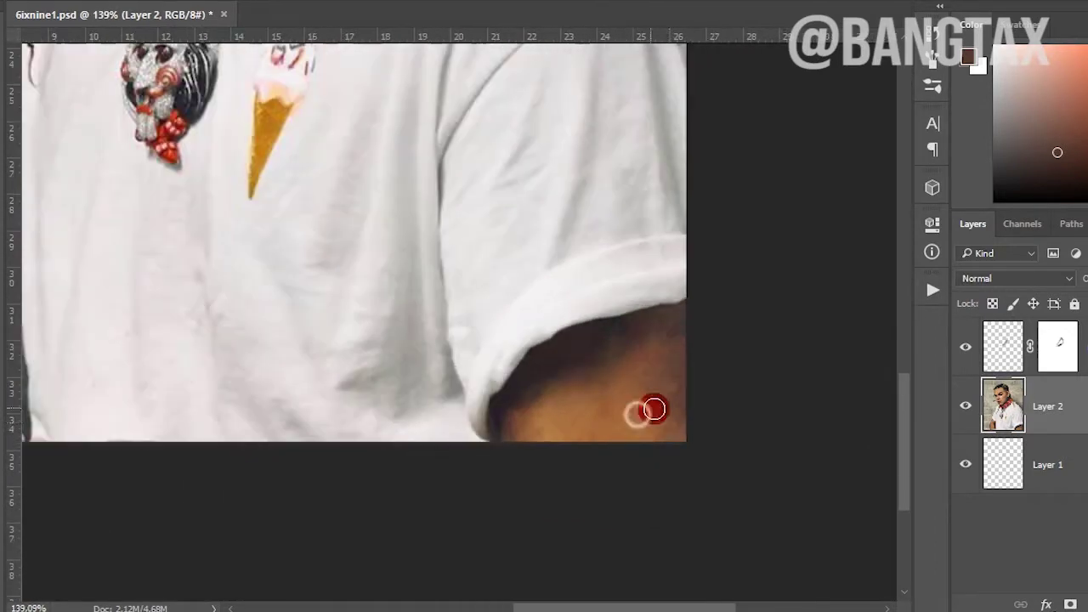
scroll(634, 418, down, 3)
scroll(519, 515, up, 5)
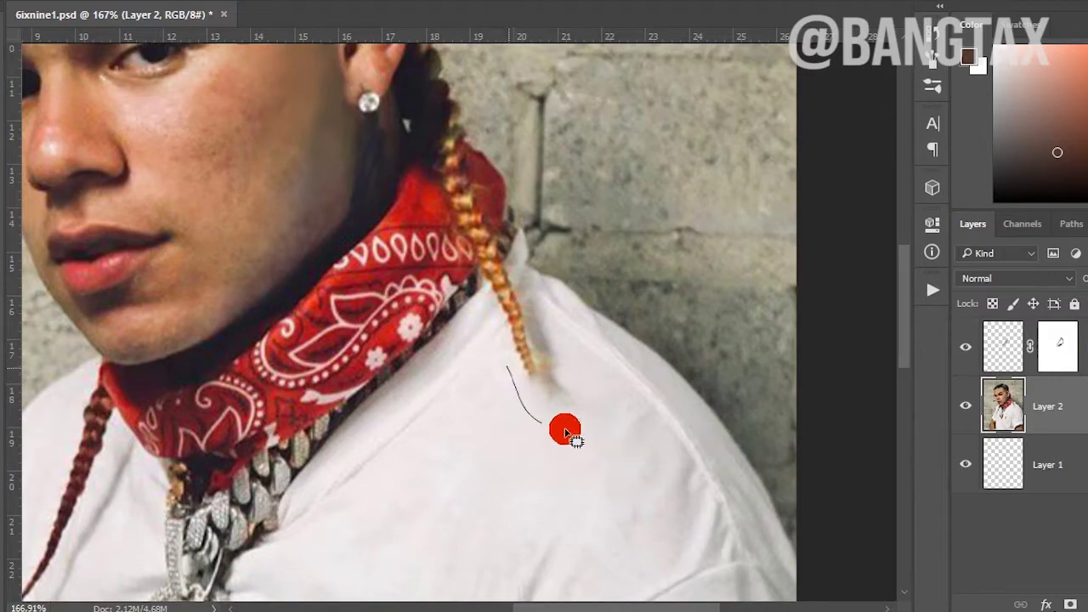
- Select the braid tip lying on the shirt and paint it out with shirt texture
mouse_move(523, 381)
mouse_down()
mouse_move(575, 345)
mouse_move(553, 411)
mouse_up()
scroll(576, 345, down, 2)
scroll(439, 333, up, 2)
scroll(491, 308, up, 1)
scroll(472, 245, up, 1)
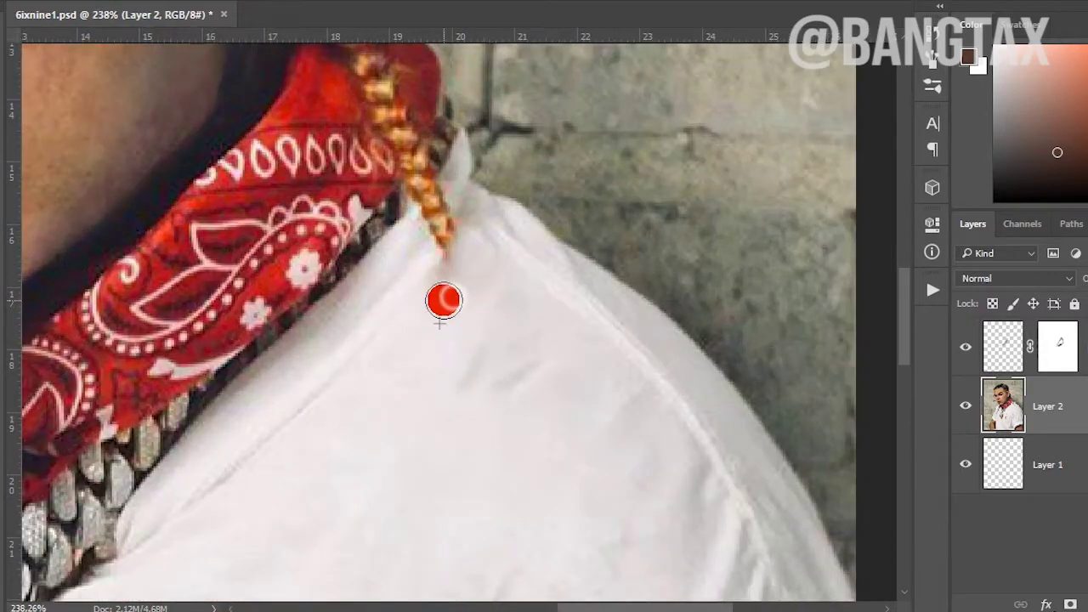
scroll(476, 276, down, 1)
scroll(431, 295, up, 1)
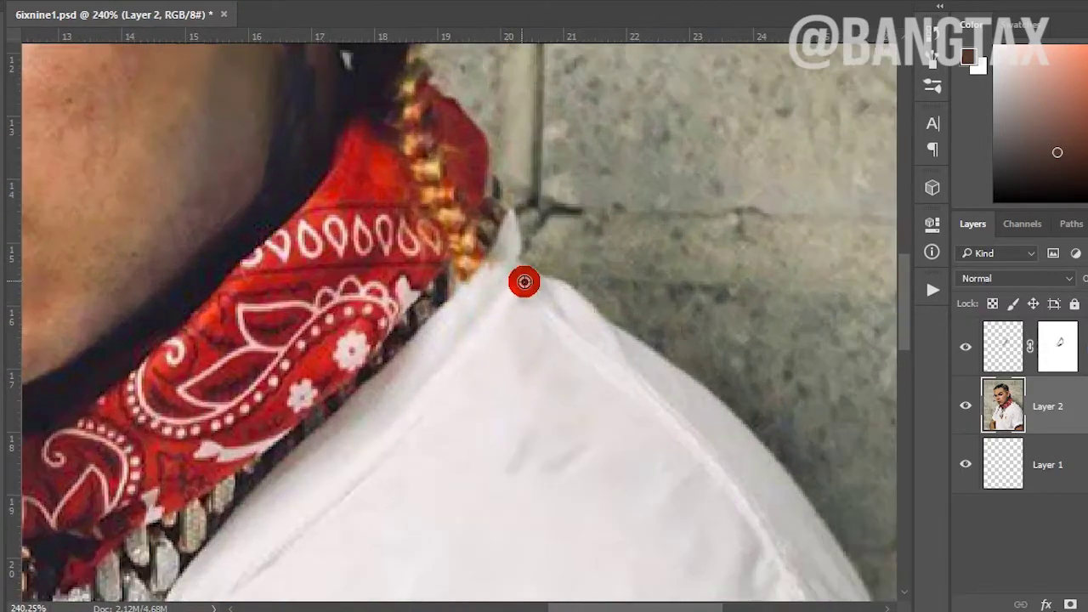
scroll(464, 308, up, 1)
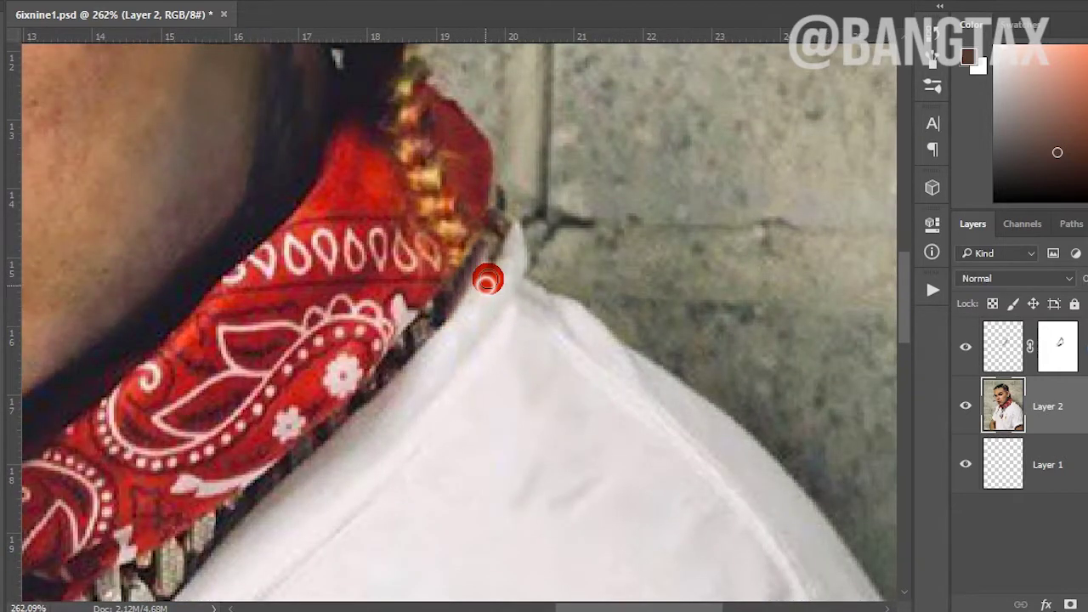
scroll(487, 281, down, 1)
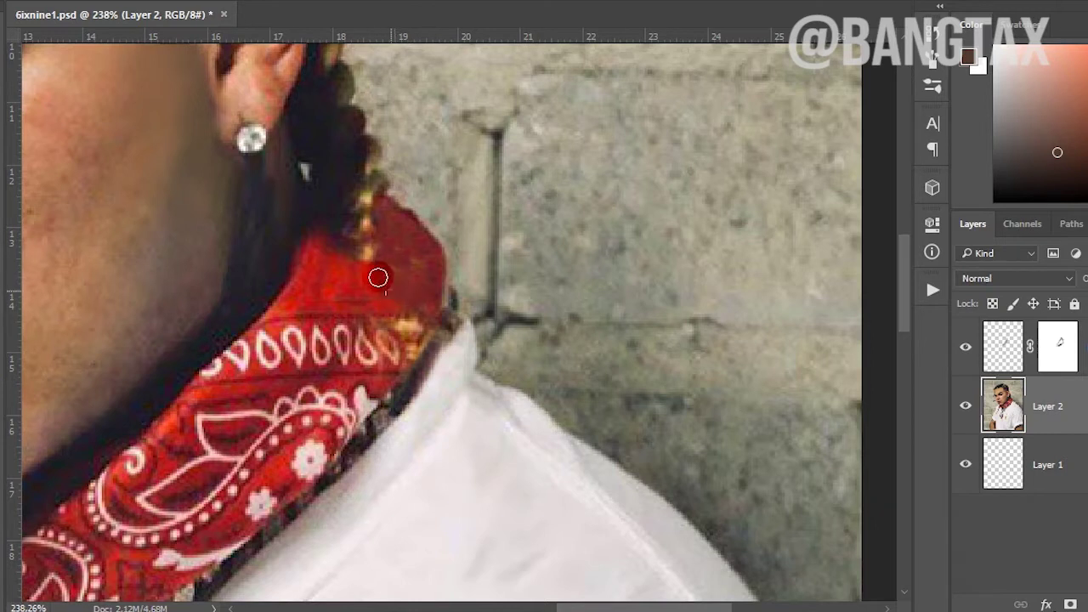
scroll(354, 213, up, 1)
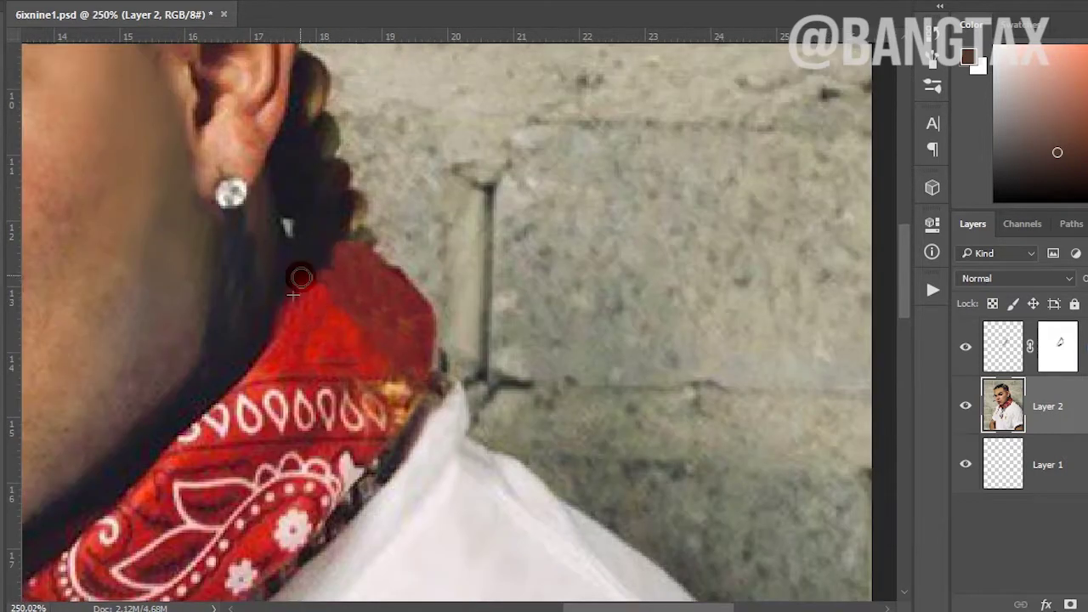
scroll(301, 279, down, 3)
scroll(359, 296, down, 3)
scroll(360, 297, up, 4)
scroll(383, 311, up, 1)
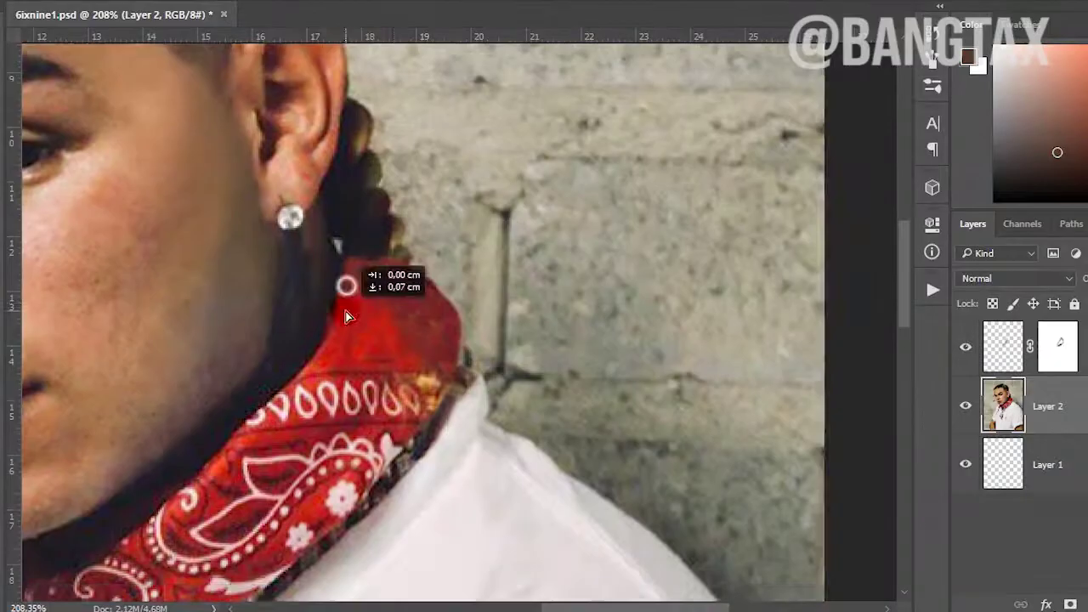
scroll(427, 278, down, 1)
scroll(462, 311, down, 1)
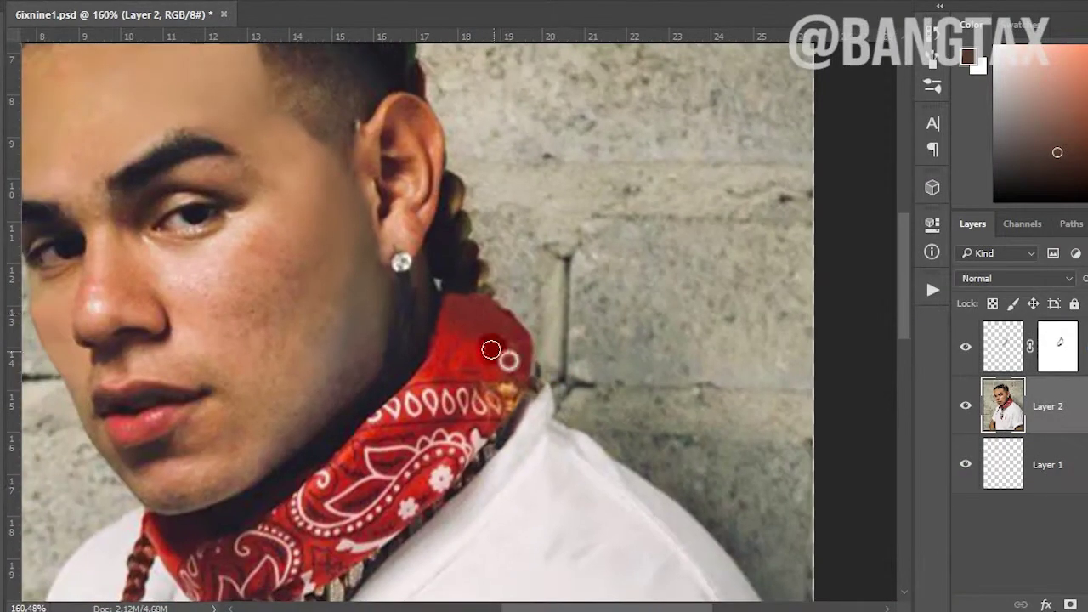
scroll(401, 260, up, 3)
scroll(465, 318, down, 2)
scroll(440, 214, up, 2)
- Paint wall texture over the braid behind the ear
drag(450, 211, 466, 297)
scroll(429, 308, down, 3)
scroll(416, 603, up, 3)
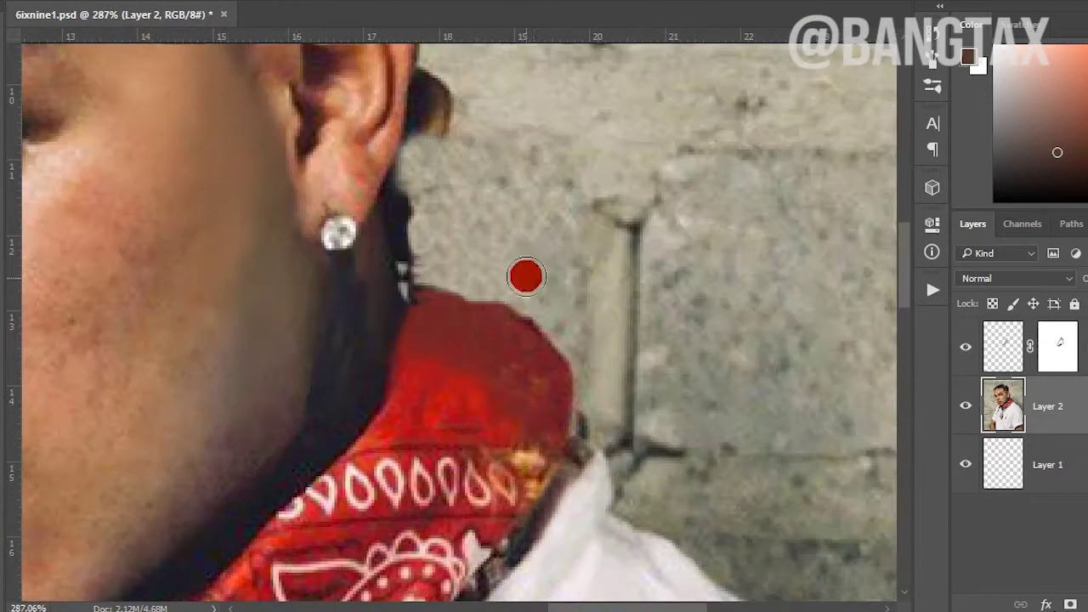
scroll(467, 277, down, 3)
scroll(505, 277, up, 2)
scroll(603, 315, down, 3)
scroll(594, 316, up, 4)
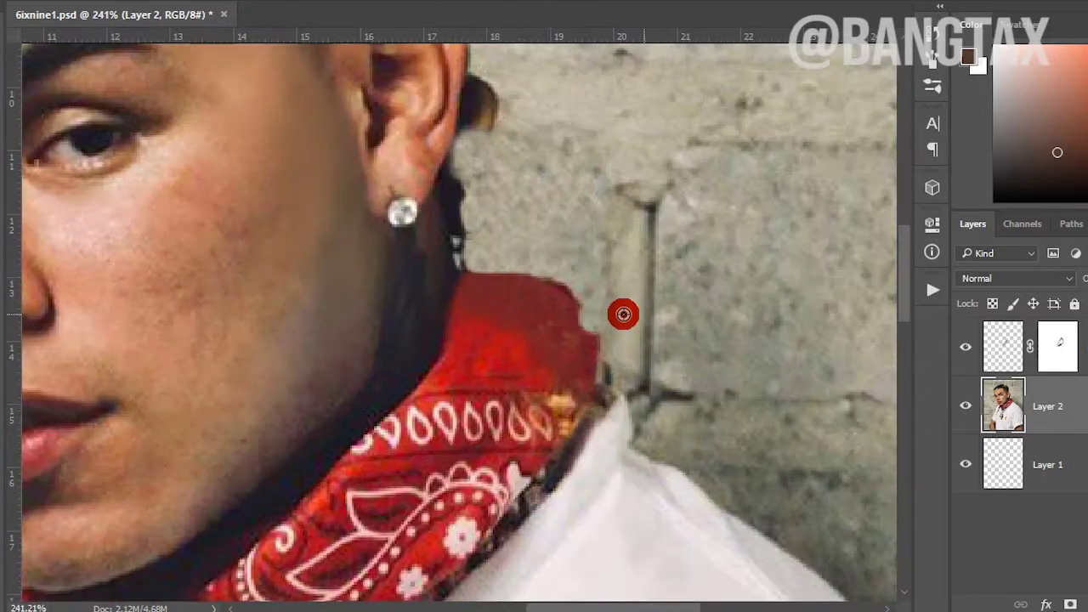
scroll(610, 339, down, 3)
scroll(652, 330, up, 3)
scroll(600, 337, up, 1)
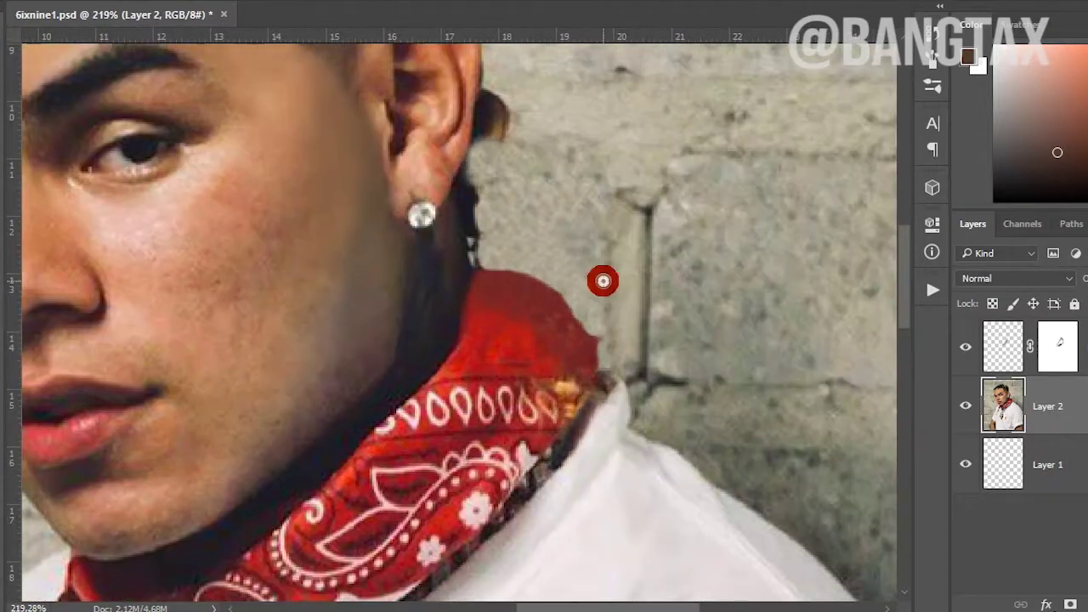
scroll(507, 238, down, 3)
scroll(484, 272, up, 4)
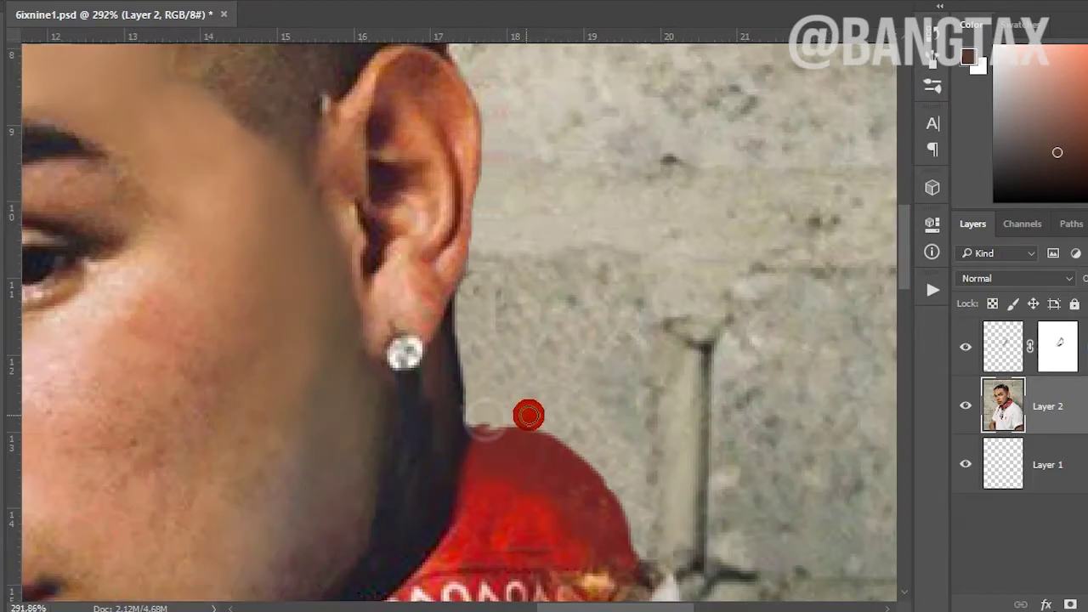
scroll(584, 418, down, 1)
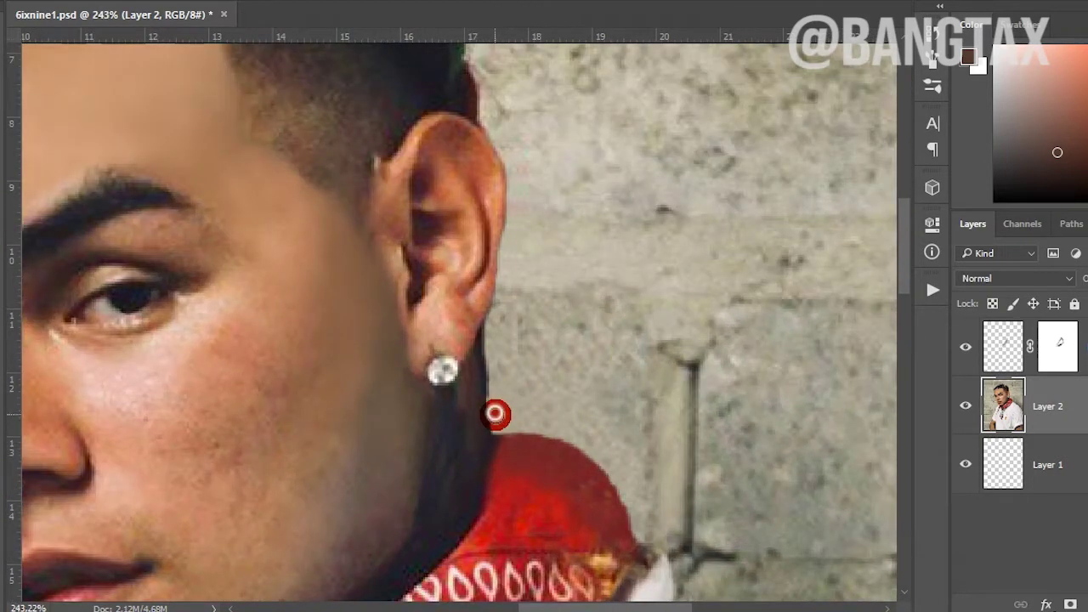
scroll(499, 302, down, 4)
scroll(564, 437, up, 4)
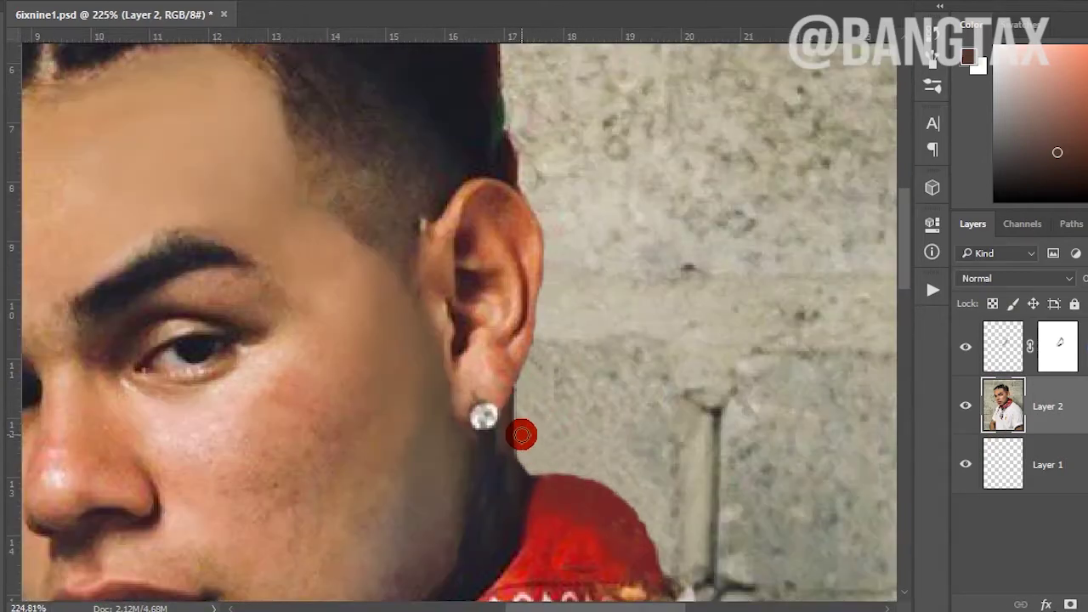
scroll(553, 421, down, 2)
scroll(532, 165, up, 2)
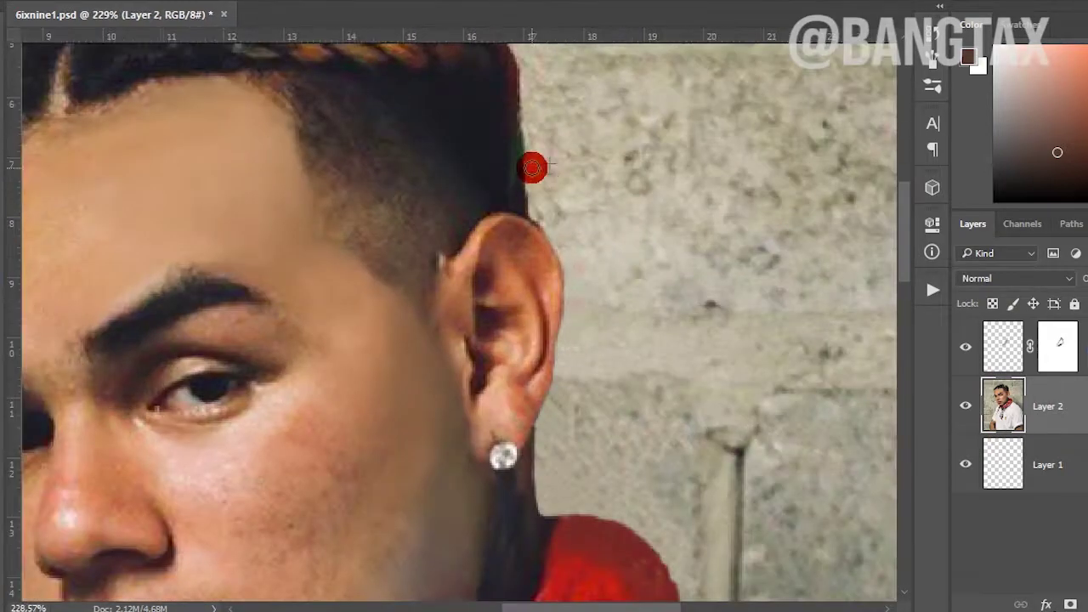
scroll(306, 505, down, 3)
scroll(549, 282, up, 4)
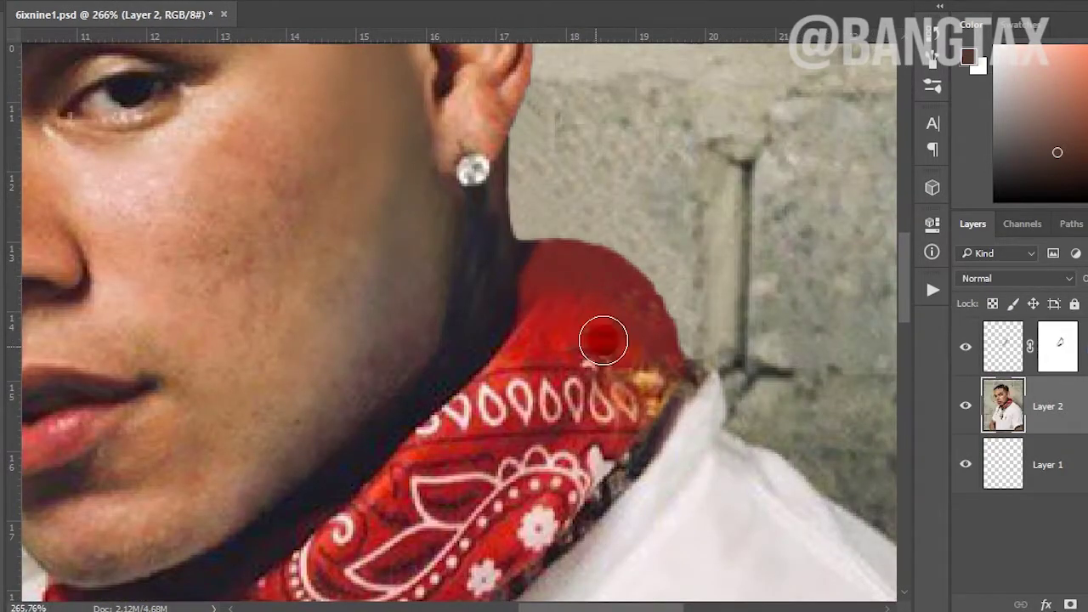
scroll(602, 340, down, 4)
scroll(382, 465, up, 3)
scroll(439, 388, up, 2)
scroll(451, 398, down, 1)
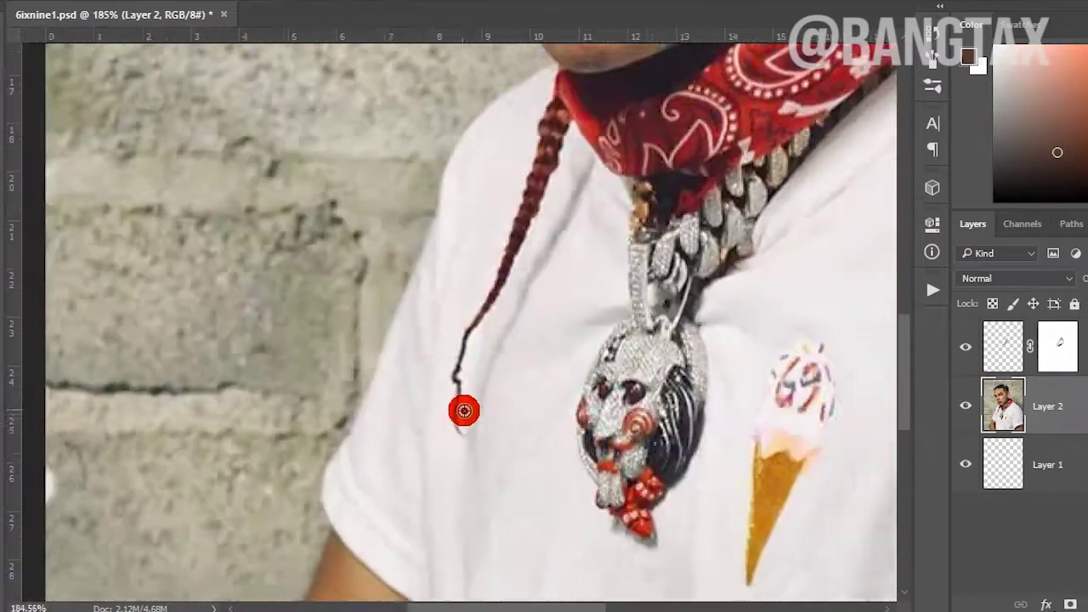
scroll(489, 358, down, 1)
scroll(489, 378, up, 1)
scroll(502, 362, up, 1)
scroll(539, 279, up, 2)
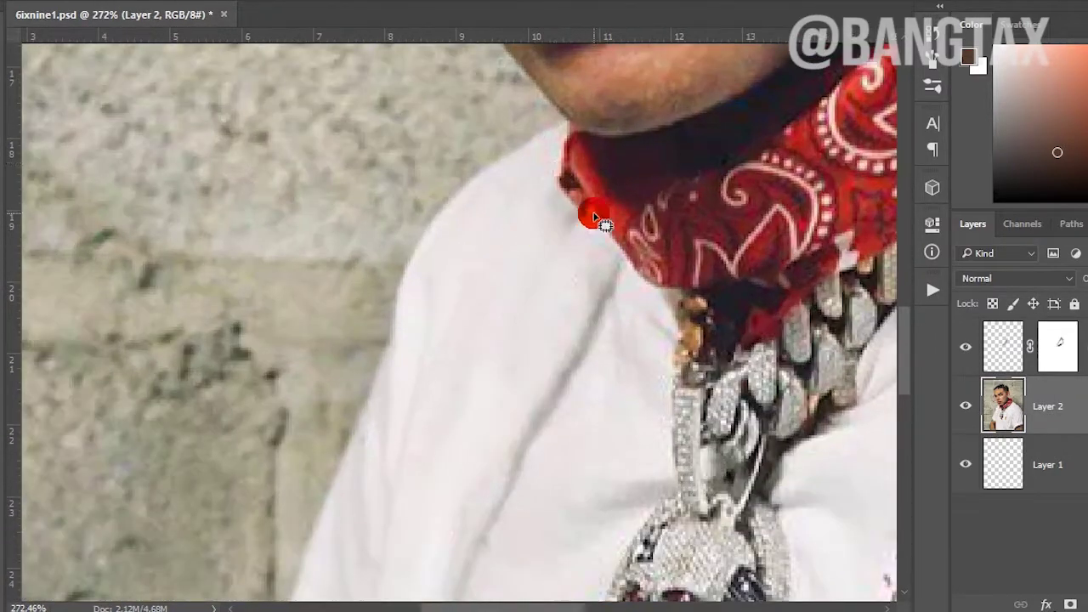
scroll(595, 209, down, 2)
scroll(595, 196, down, 2)
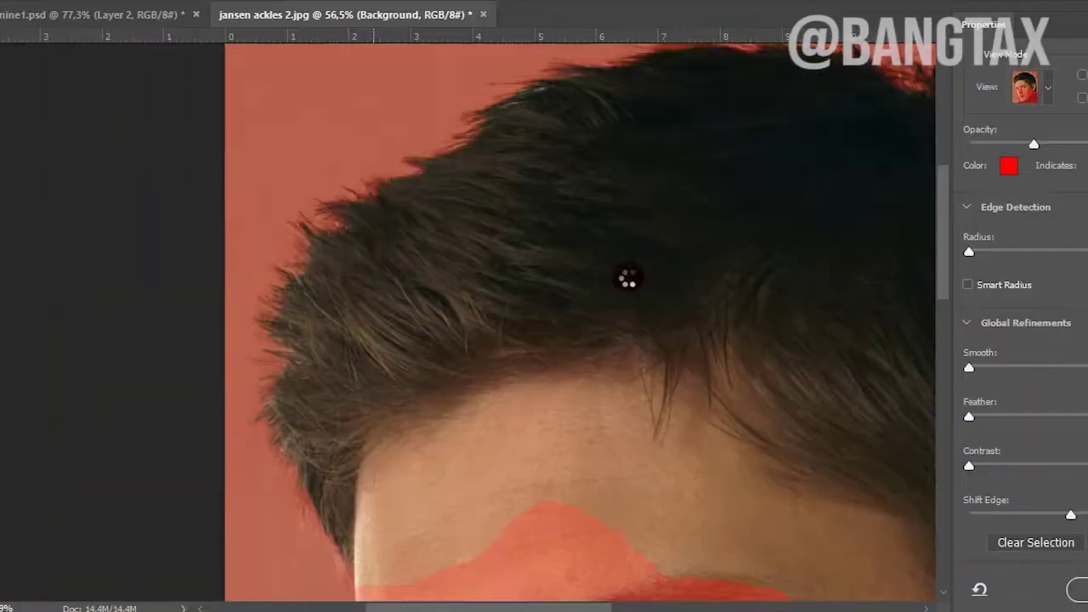
scroll(634, 213, up, 1)
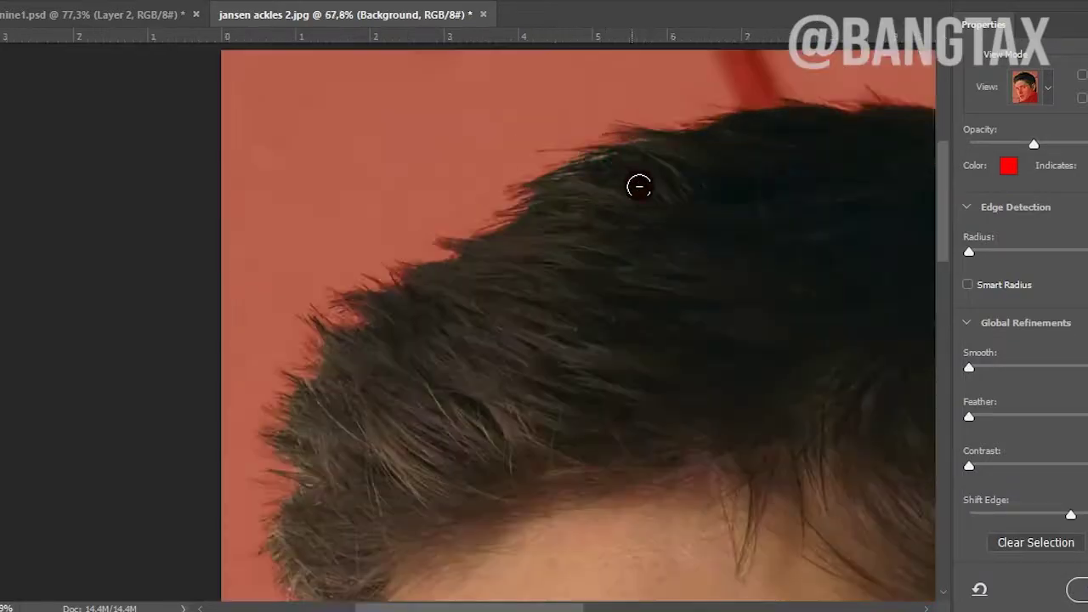
- Zoom over the second man's hairline to check the selection, then output it as a layer mask
scroll(537, 444, down, 1)
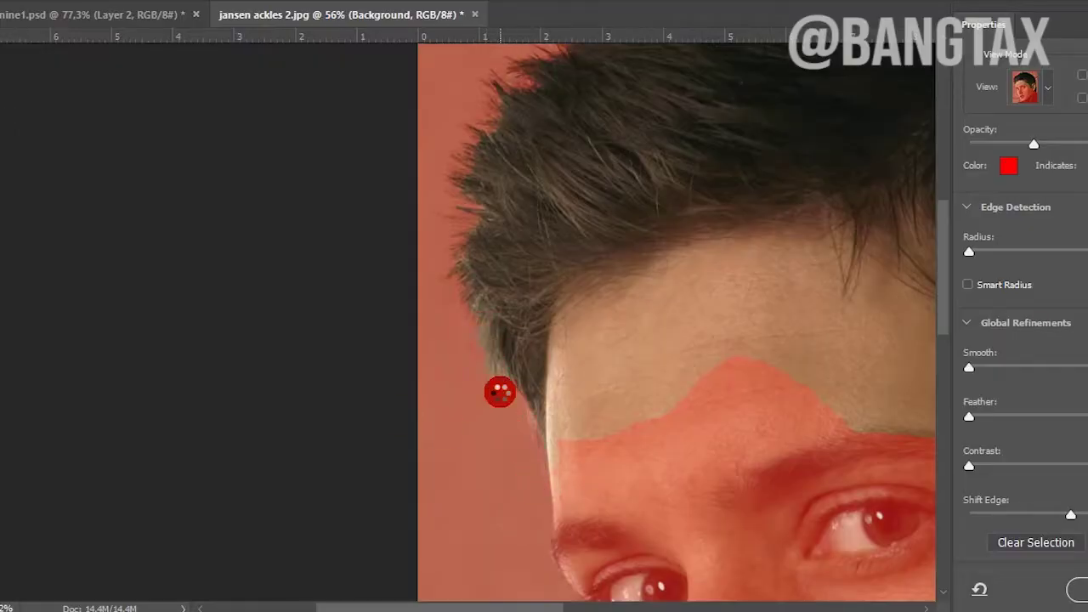
scroll(609, 478, down, 1)
scroll(583, 290, up, 1)
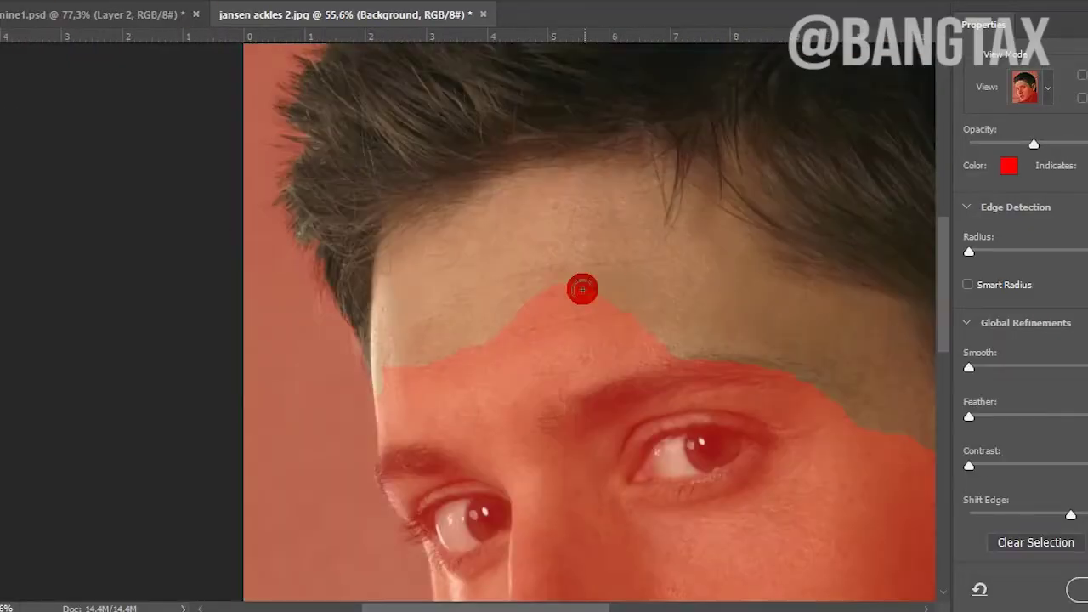
scroll(248, 181, up, 2)
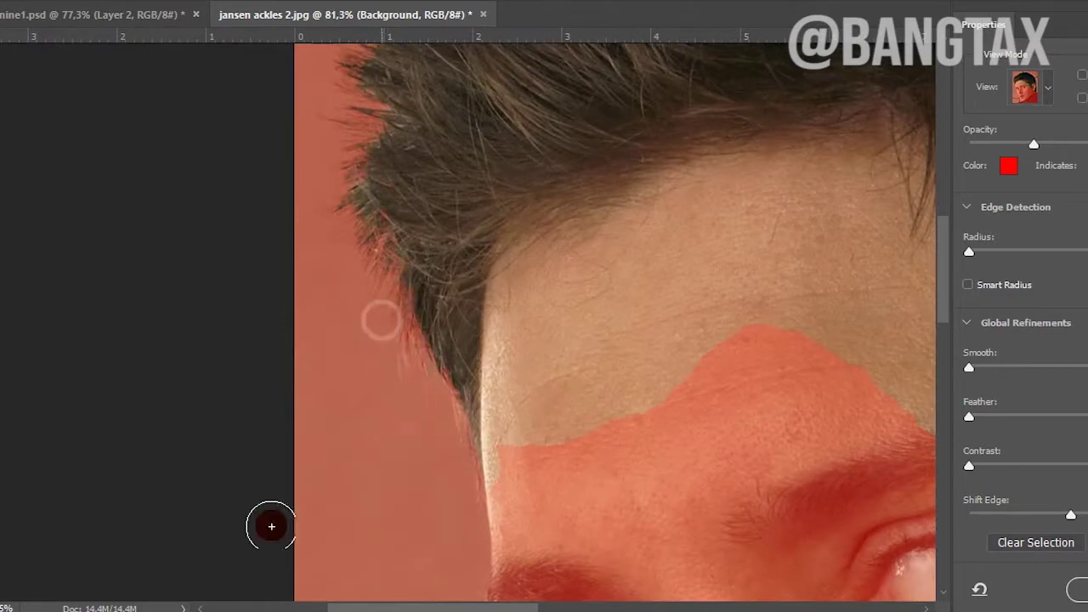
scroll(382, 320, down, 1)
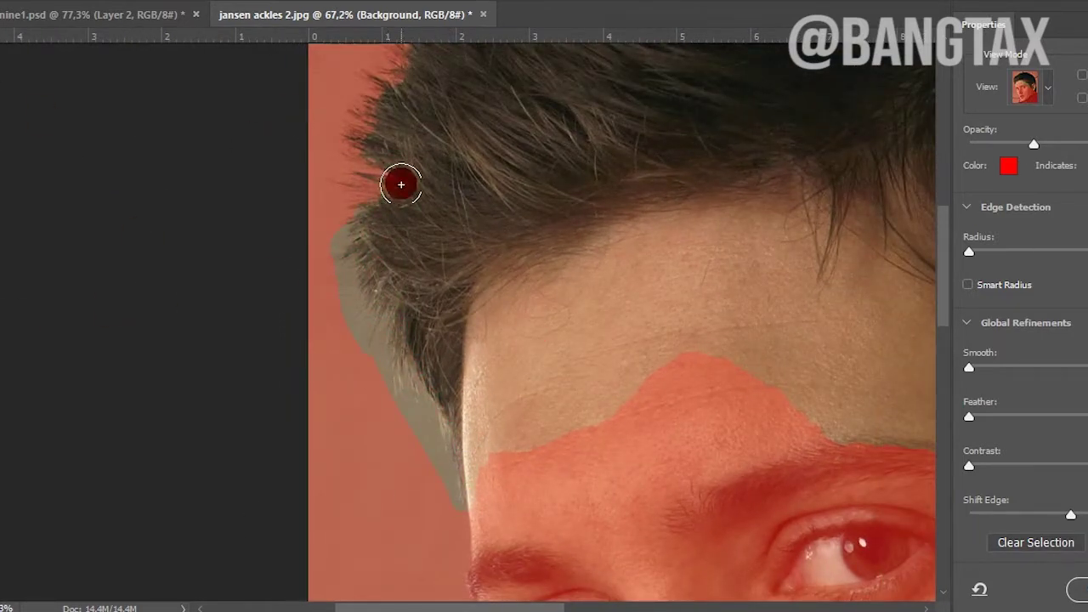
scroll(432, 459, down, 3)
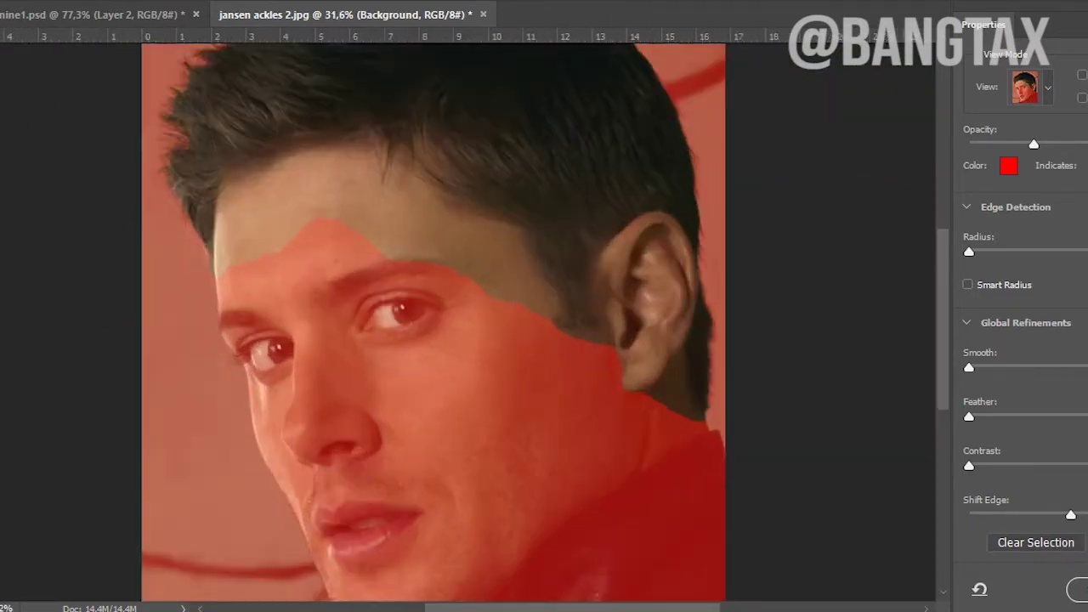
scroll(541, 317, down, 2)
click(1074, 589)
- Drag the masked face into the portrait and scale it down over the head
drag(1003, 345, 459, 324)
key(ctrl+t)
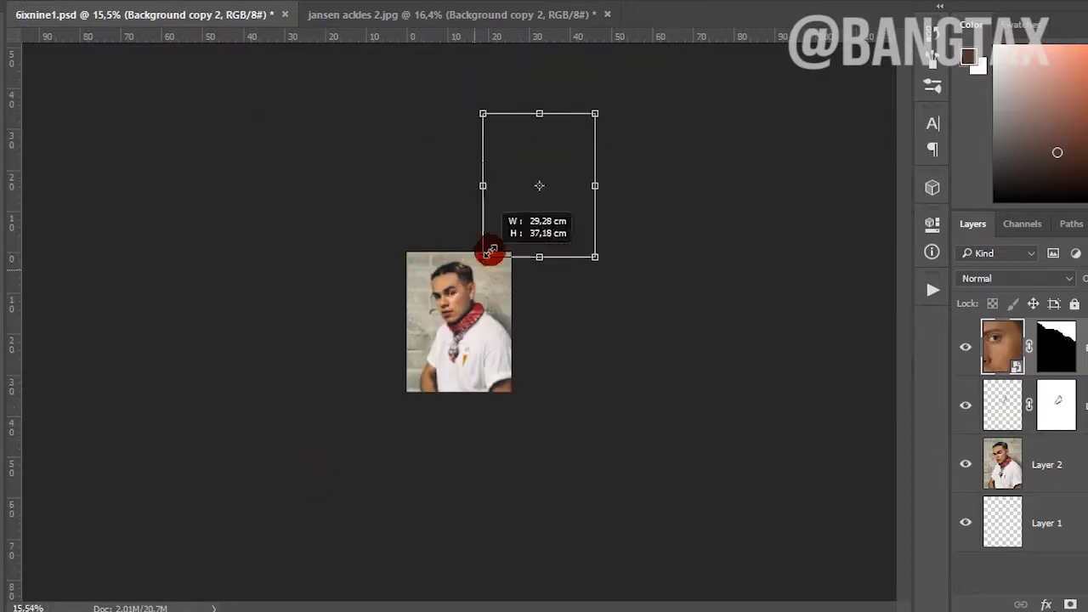
scroll(505, 324, up, 3)
mouse_move(561, 59)
mouse_down()
mouse_move(413, 201)
mouse_move(557, 524)
mouse_up()
drag(220, 69, 178, 82)
- Rotate the pasted face about 10 degrees to match the head's angle
drag(315, 277, 456, 279)
scroll(484, 114, down, 2)
drag(484, 114, 512, 110)
key(Return)
- Warp the face's lower right corner down toward the bandana to fit the jaw
key(ctrl+t)
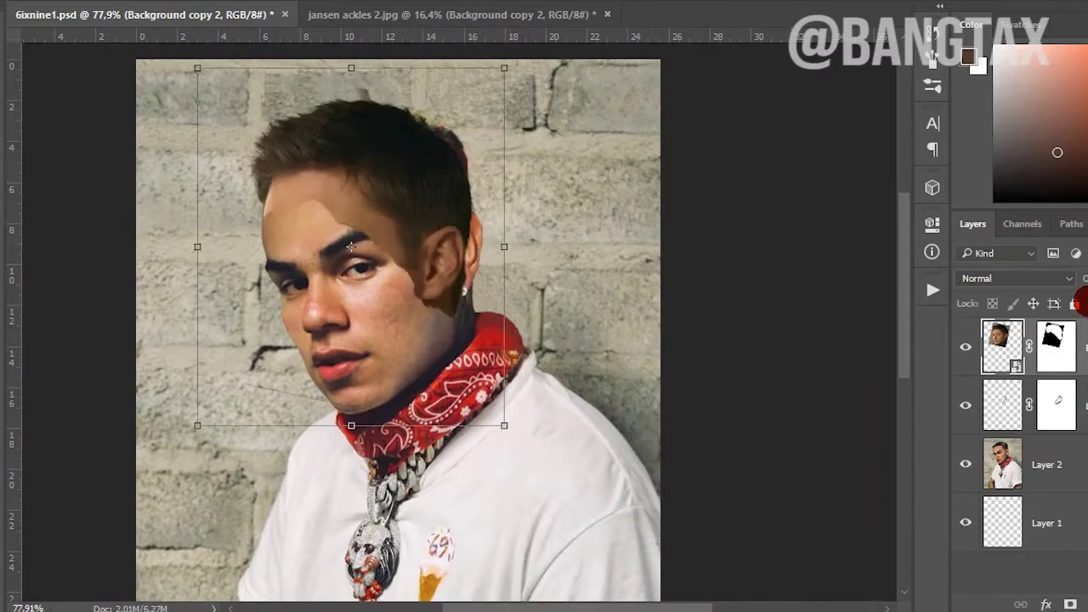
scroll(476, 167, down, 2)
key(Return)
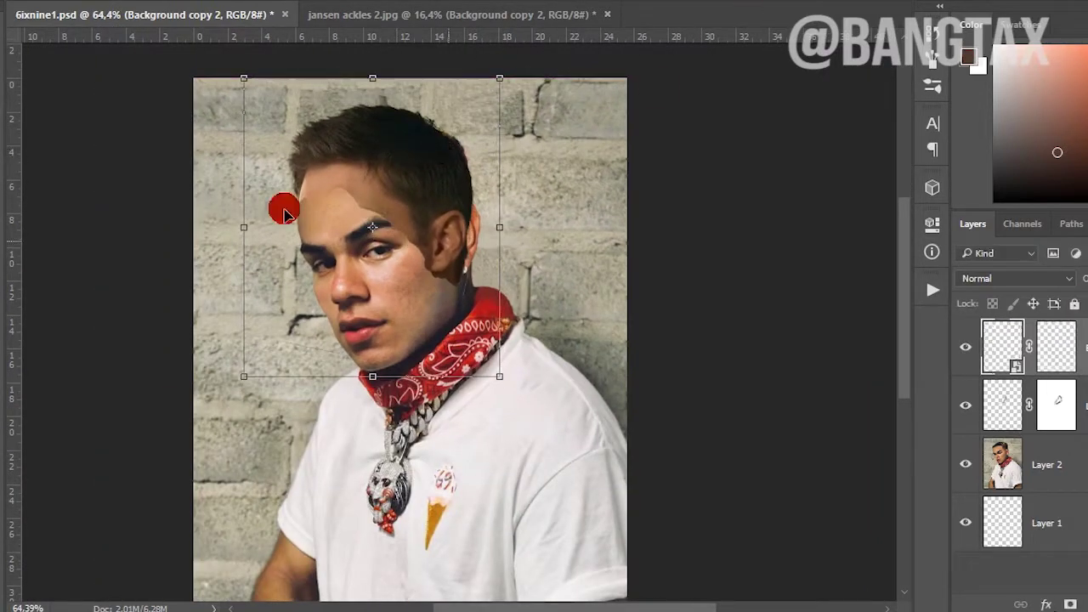
scroll(422, 207, up, 4)
scroll(423, 208, down, 2)
scroll(332, 255, up, 3)
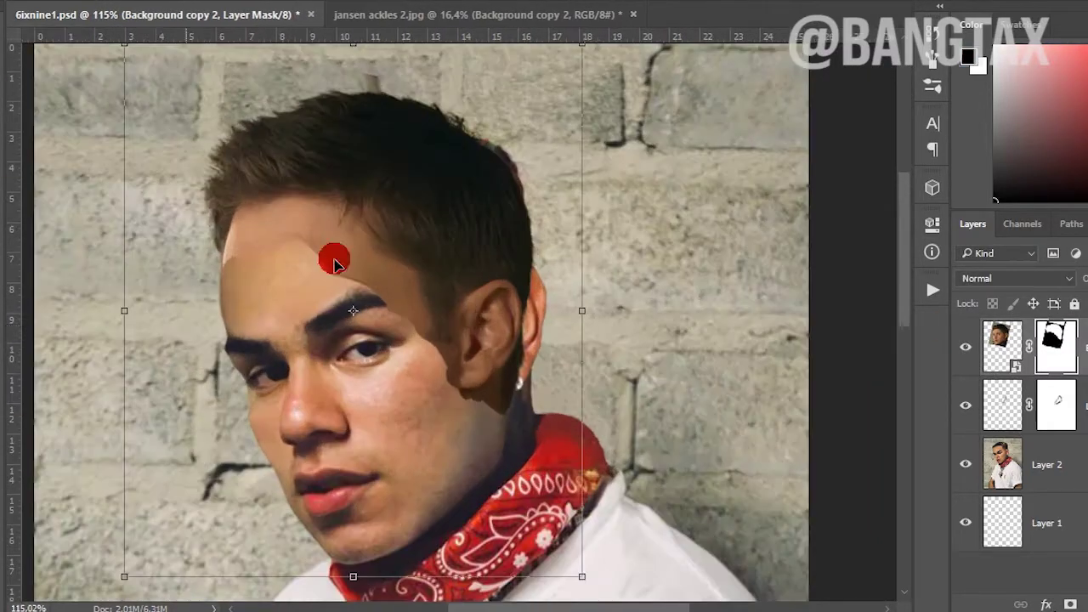
scroll(389, 316, down, 2)
key(ctrl+t)
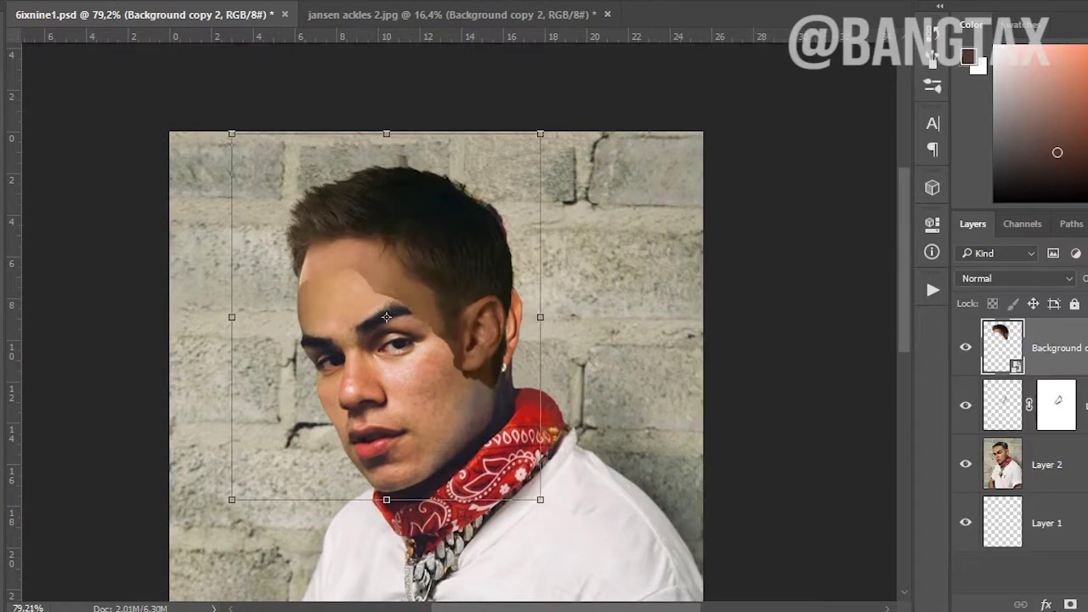
drag(547, 501, 602, 462)
drag(476, 255, 512, 223)
- Commit the warp and toggle the pasted face layer to compare with the original
key(Return)
scroll(297, 299, up, 3)
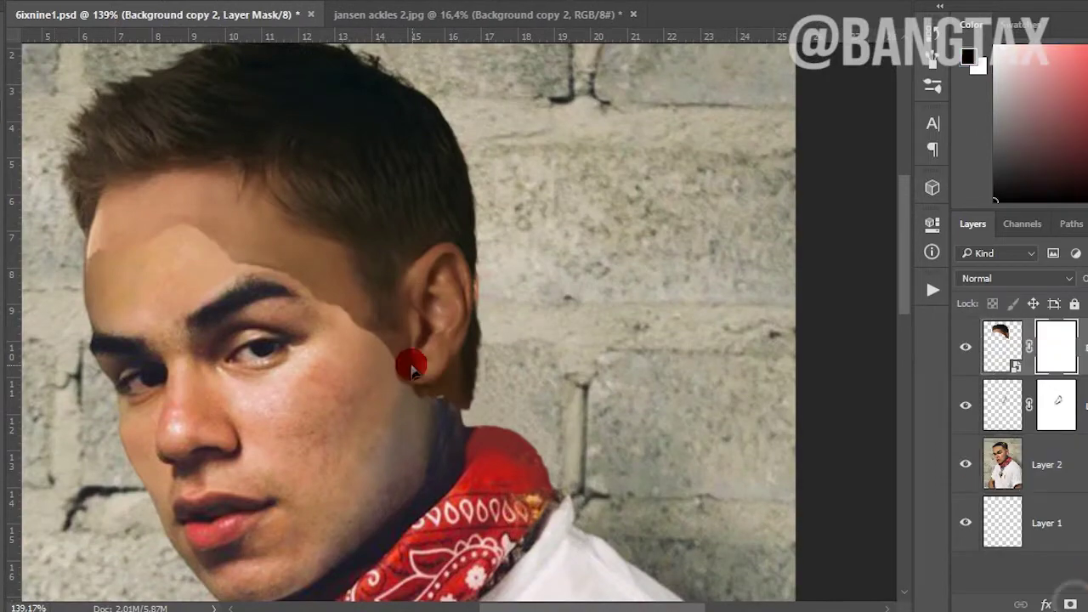
scroll(408, 365, up, 1)
scroll(445, 449, down, 3)
scroll(279, 375, up, 2)
click(966, 347)
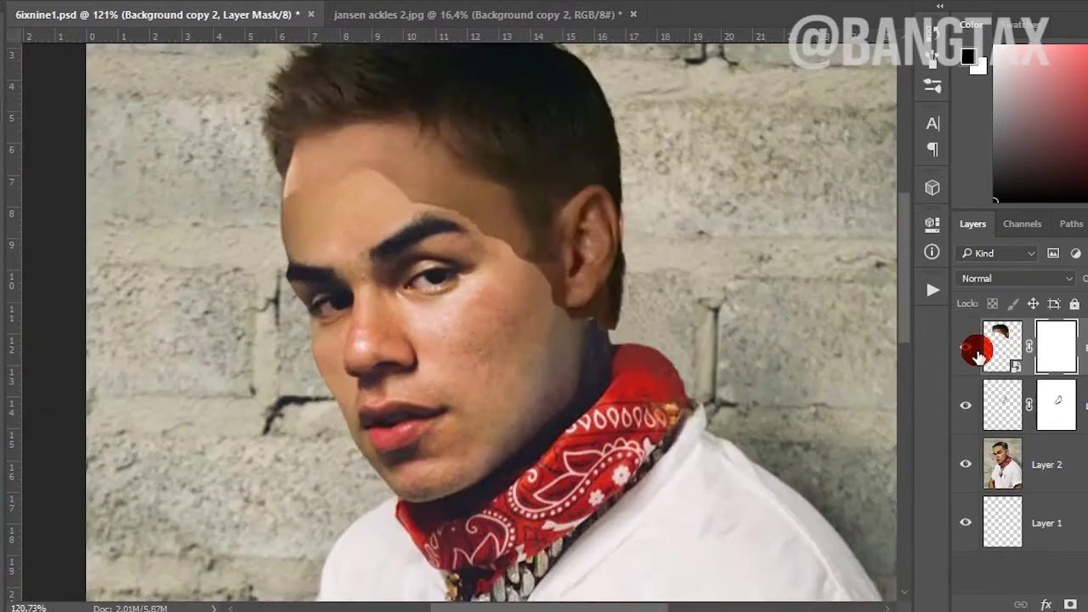
- Paint out the pasted face over the ear so the original ear and earring show
scroll(578, 249, up, 2)
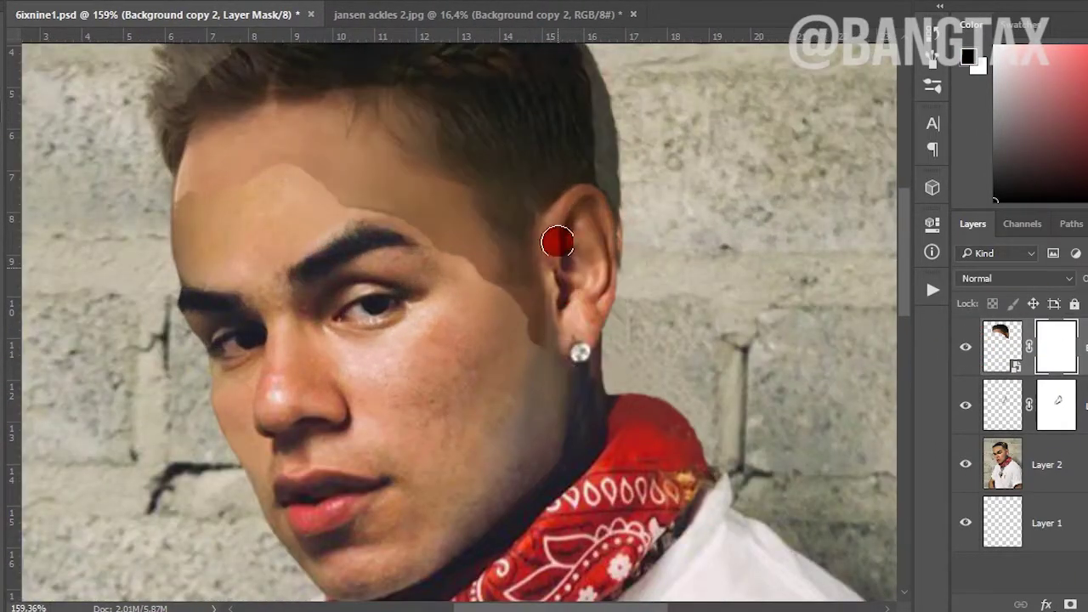
scroll(596, 214, up, 2)
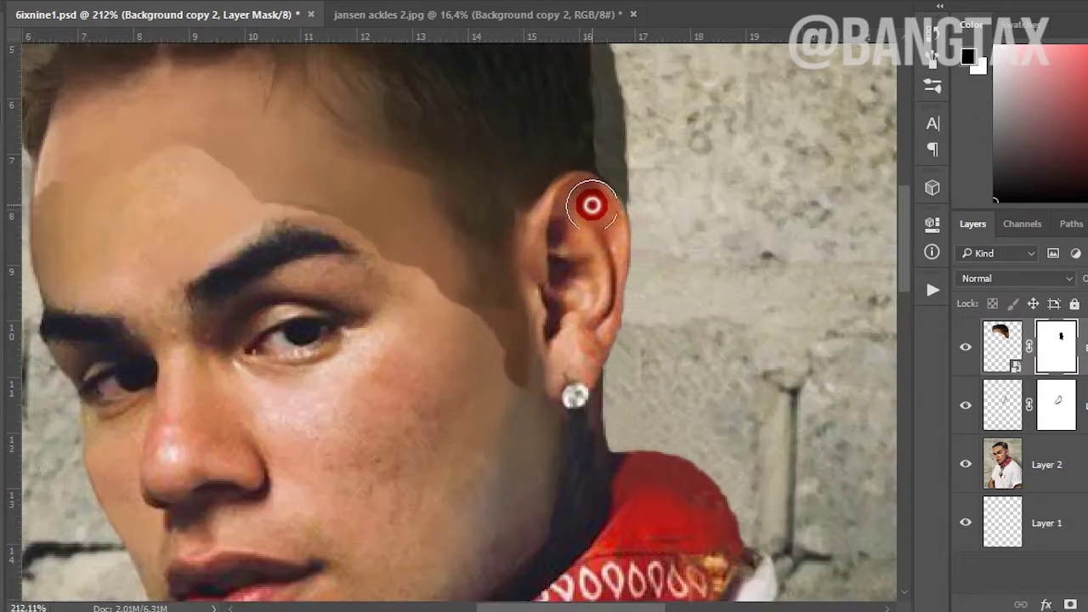
drag(147, 249, 79, 287)
scroll(484, 340, down, 3)
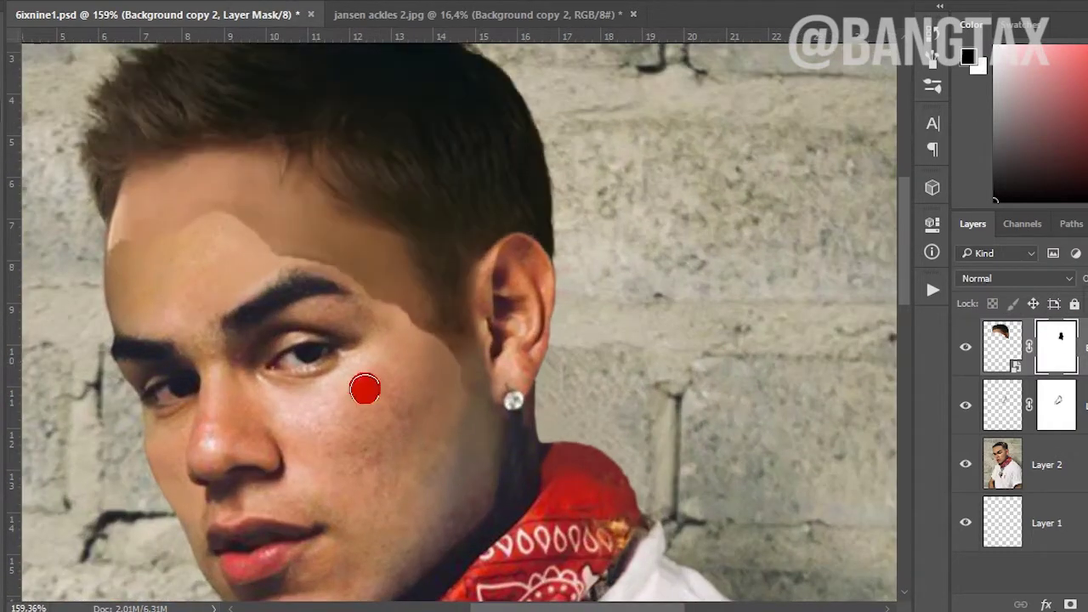
scroll(445, 400, down, 1)
key(x)
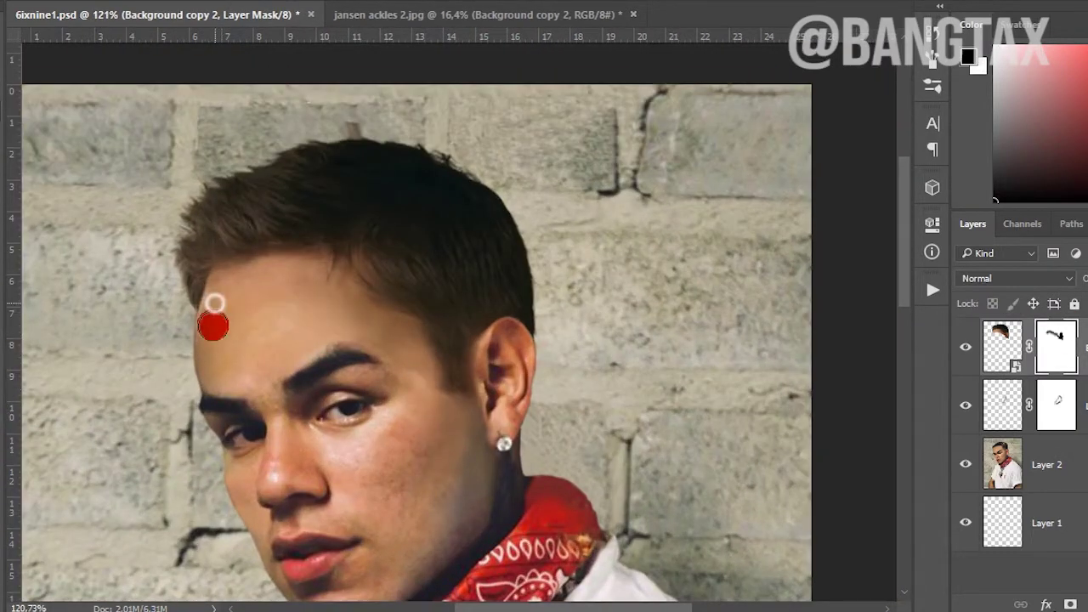
scroll(216, 303, down, 5)
scroll(360, 204, up, 3)
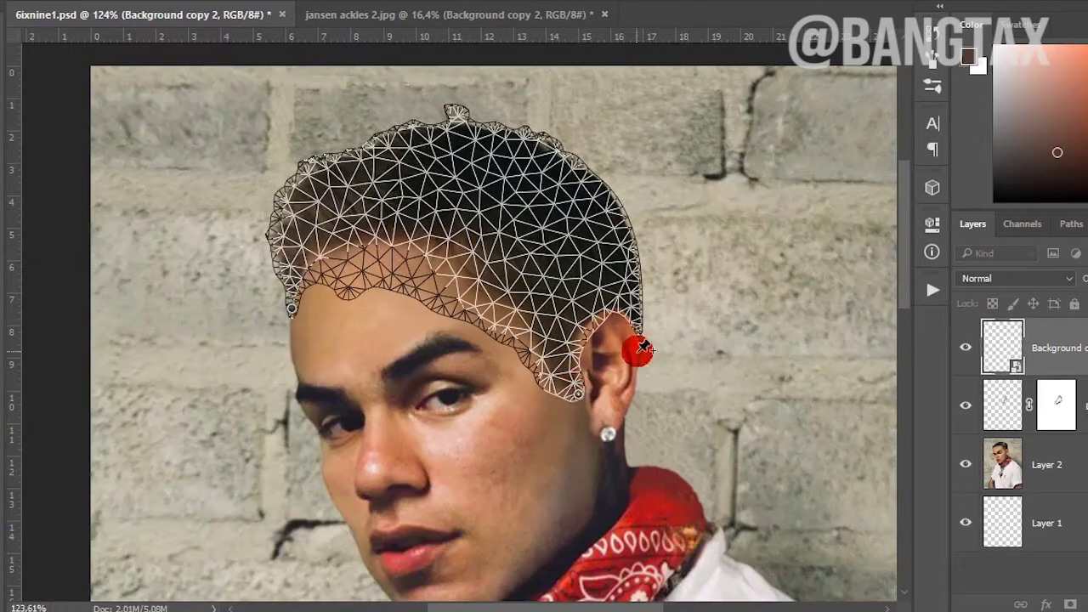
- Pin the hair with Puppet Warp, flattening its top and pulling the top corners to hug the head
click(357, 277)
click(338, 155)
click(369, 142)
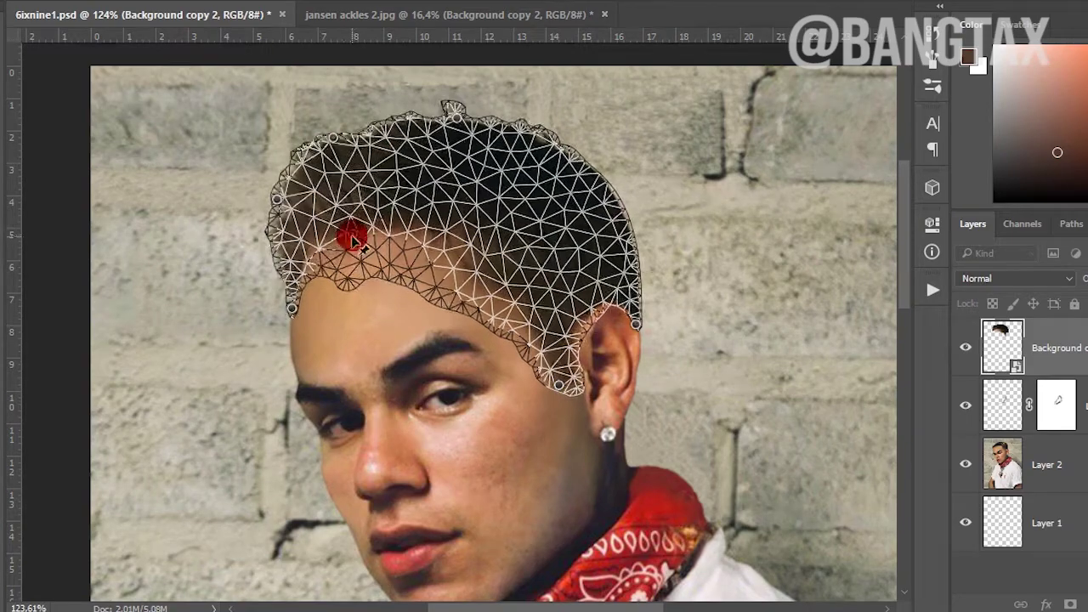
drag(453, 111, 433, 136)
click(598, 229)
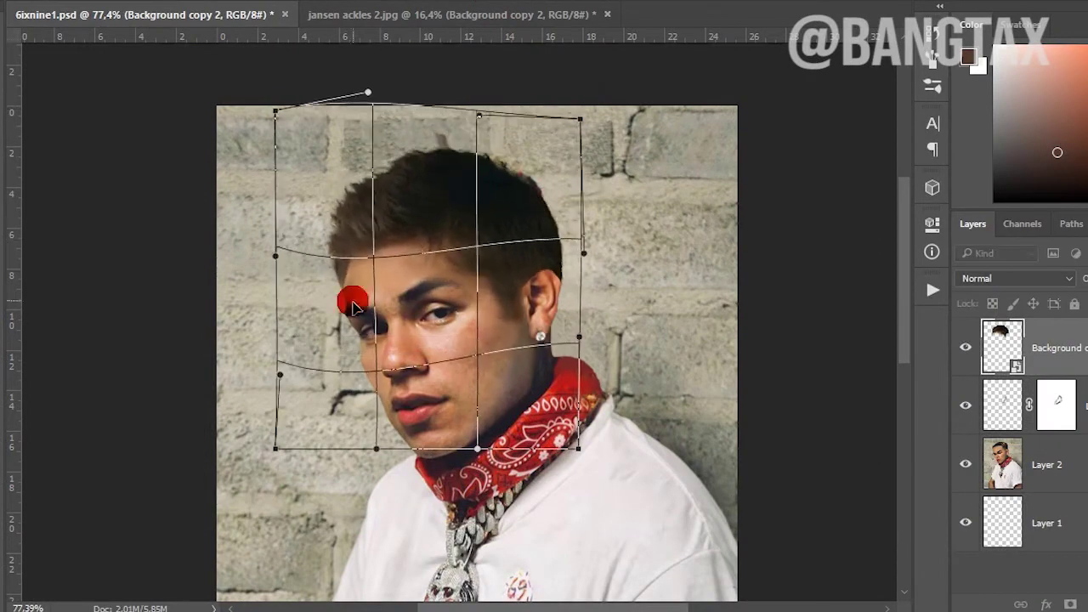
drag(276, 111, 260, 102)
drag(580, 120, 576, 112)
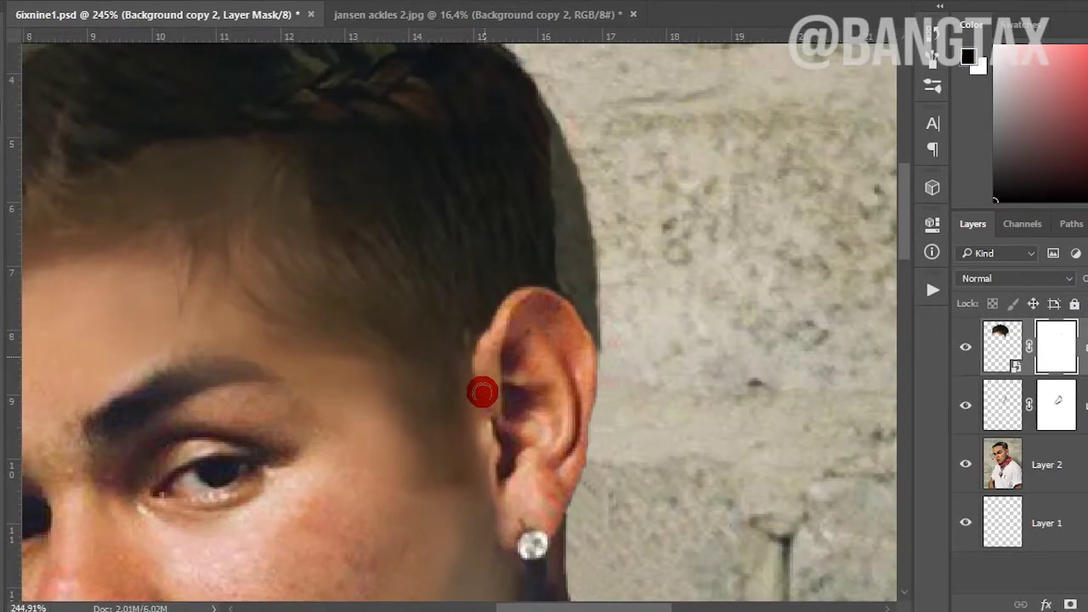
- Mask out a patch of hair near the ear and resize the soft brush
drag(483, 393, 489, 425)
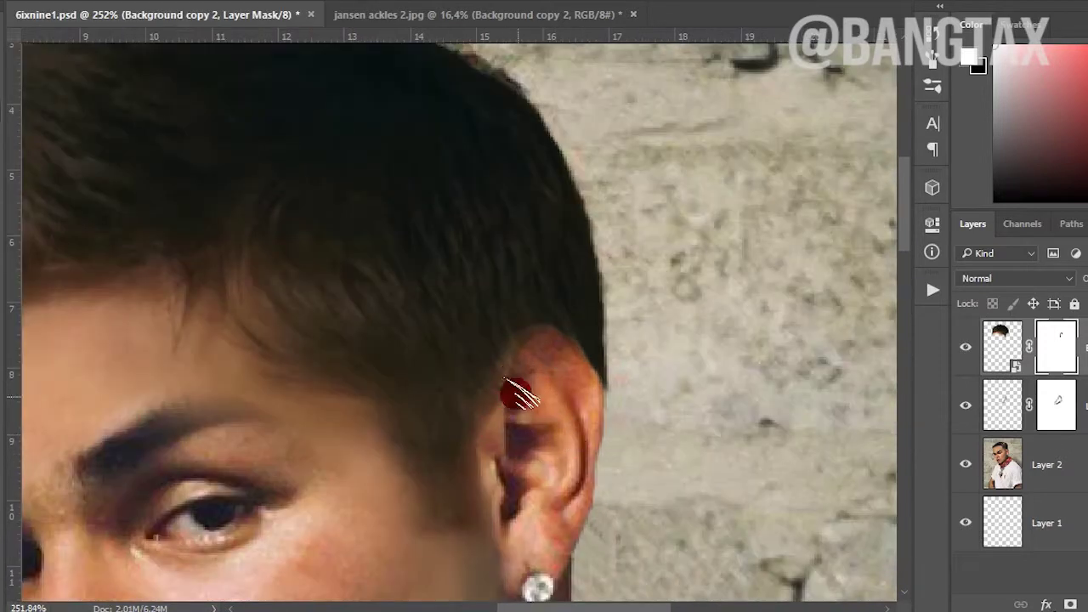
scroll(492, 440, down, 3)
right_click(348, 165)
key(Escape)
scroll(498, 389, down, 3)
scroll(497, 389, up, 2)
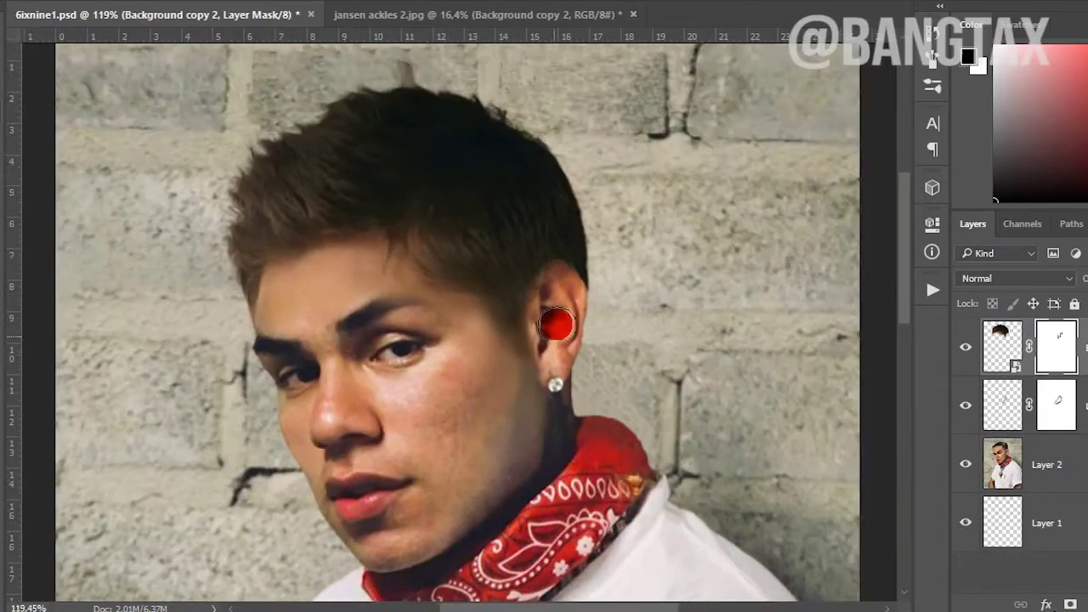
scroll(537, 362, up, 2)
scroll(400, 360, down, 4)
scroll(321, 462, up, 3)
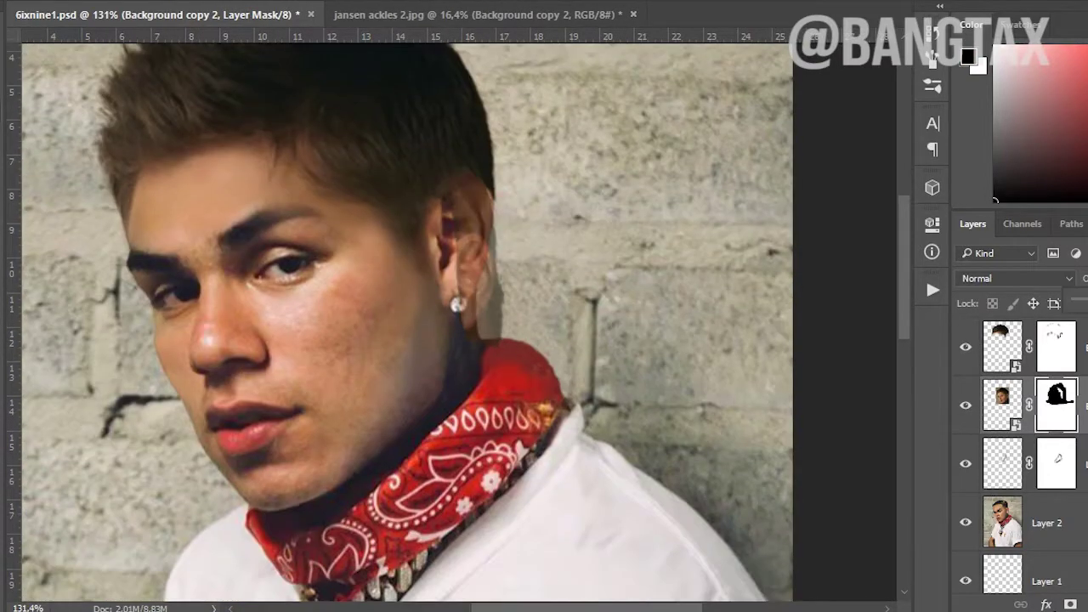
- Apply a Hue/Saturation smart filter to the hair, muting saturation to -35
scroll(549, 270, up, 2)
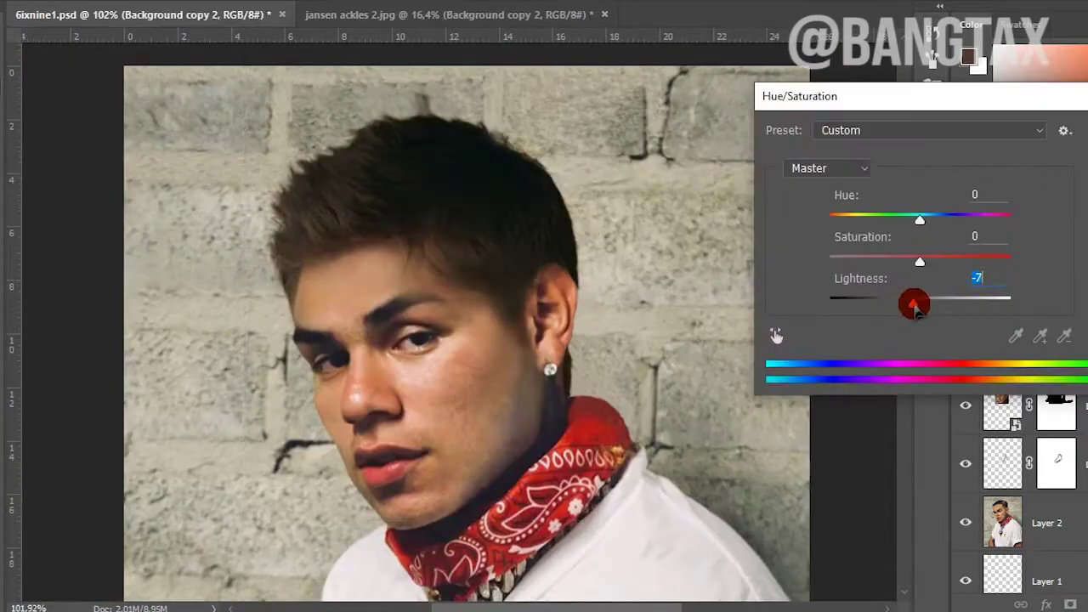
mouse_move(920, 219)
mouse_down()
mouse_move(945, 213)
mouse_move(957, 228)
mouse_move(926, 219)
mouse_up()
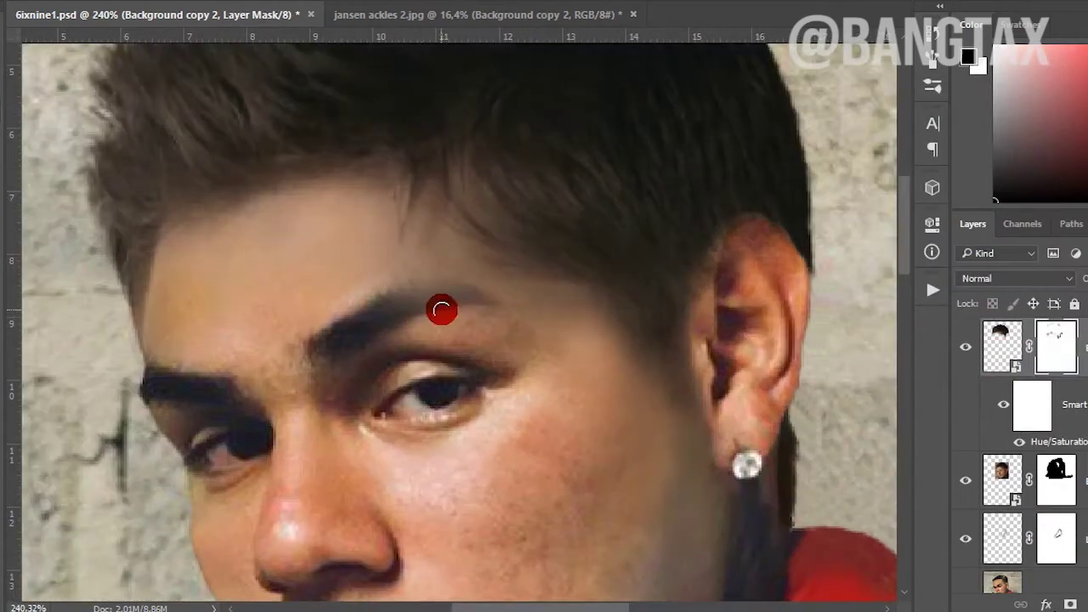
- Paint black on the hair mask along the hairline, then switch to white to restore hair
scroll(367, 224, down, 3)
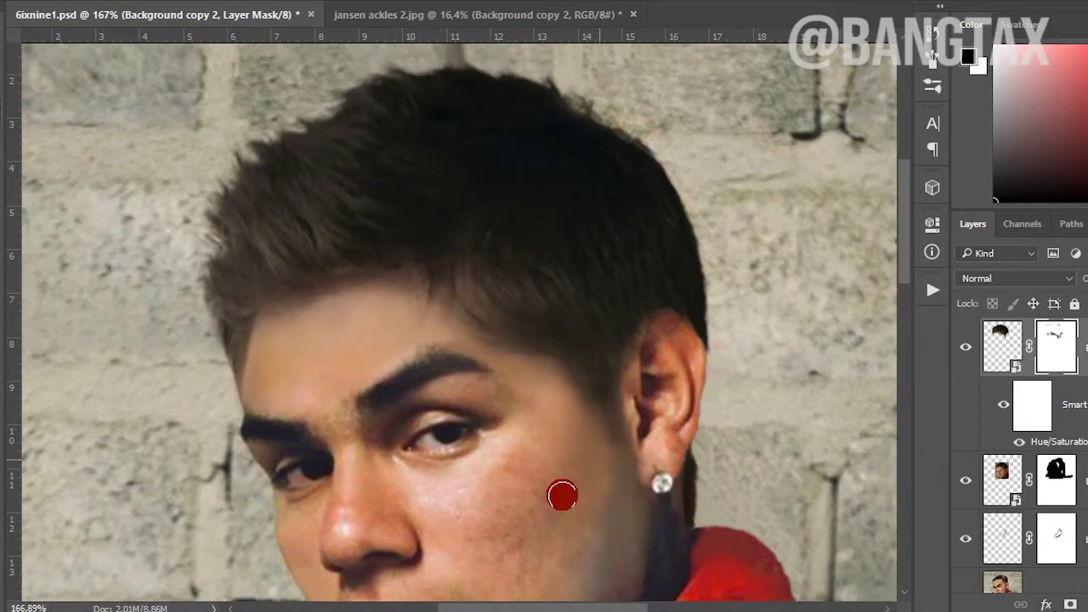
scroll(564, 498, up, 3)
scroll(311, 307, down, 2)
scroll(280, 357, down, 3)
scroll(292, 345, up, 2)
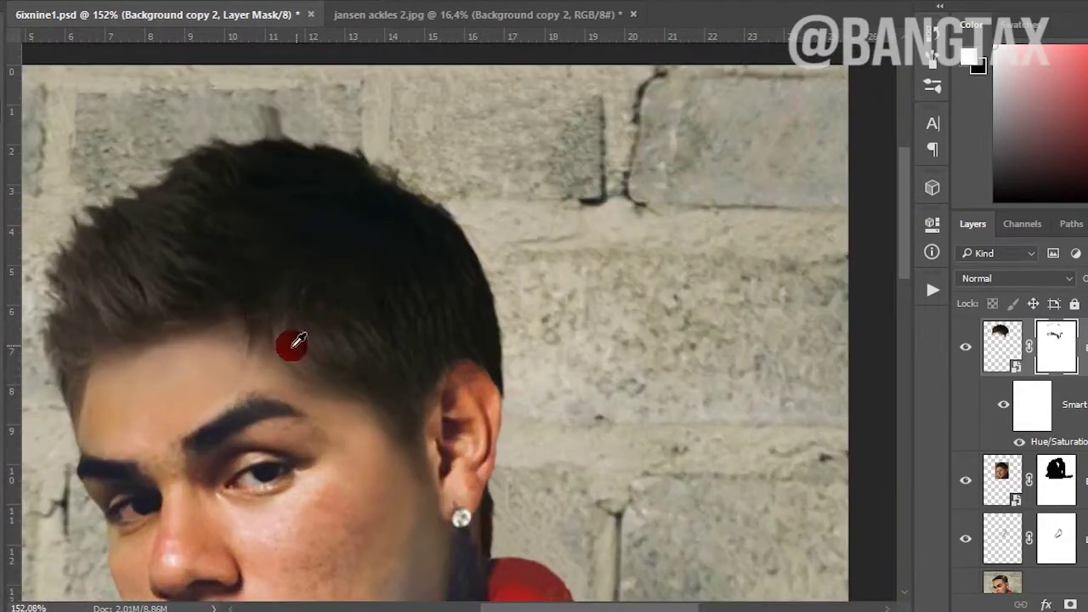
scroll(292, 346, up, 2)
scroll(425, 415, down, 2)
scroll(425, 415, down, 3)
scroll(403, 399, up, 2)
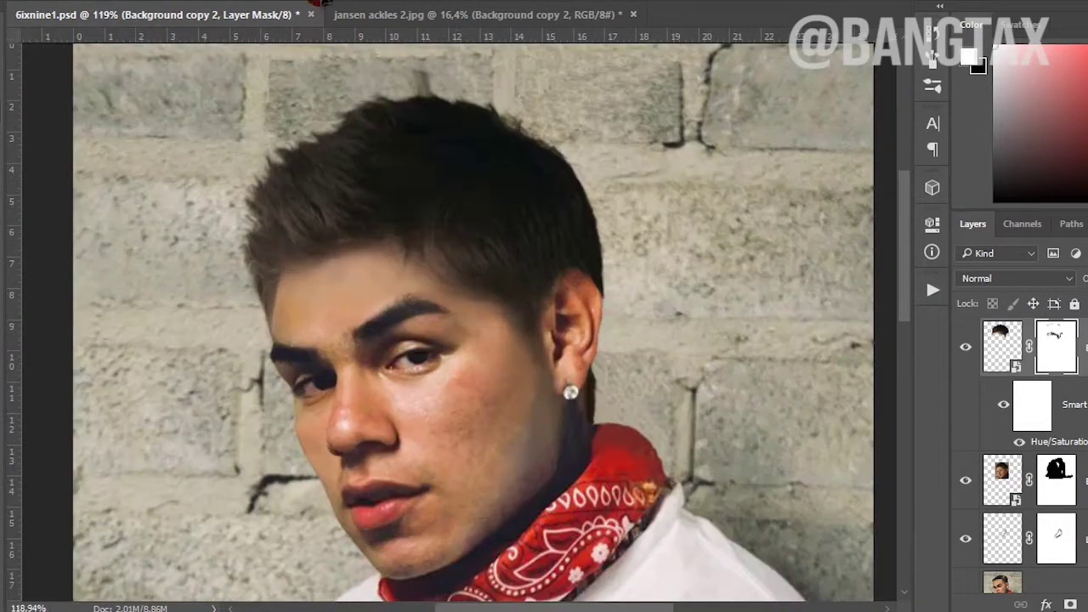
scroll(441, 361, up, 2)
key(x)
- Keep blending the cheeks and hairline, alternating black and white on the mask
scroll(480, 295, down, 3)
key(x)
scroll(451, 282, up, 3)
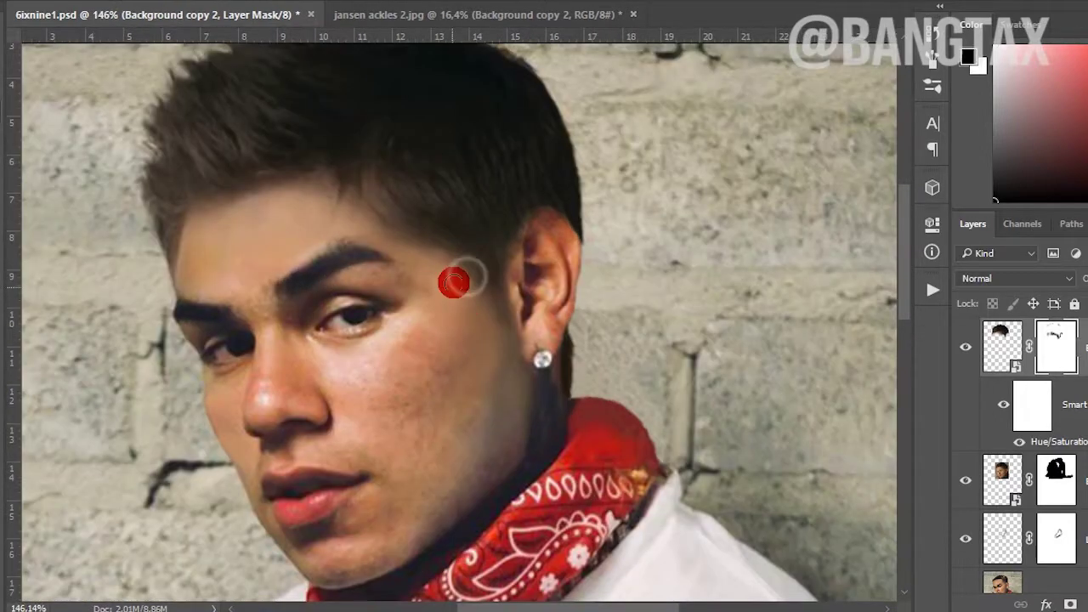
scroll(433, 287, down, 1)
scroll(442, 404, up, 1)
scroll(497, 302, down, 1)
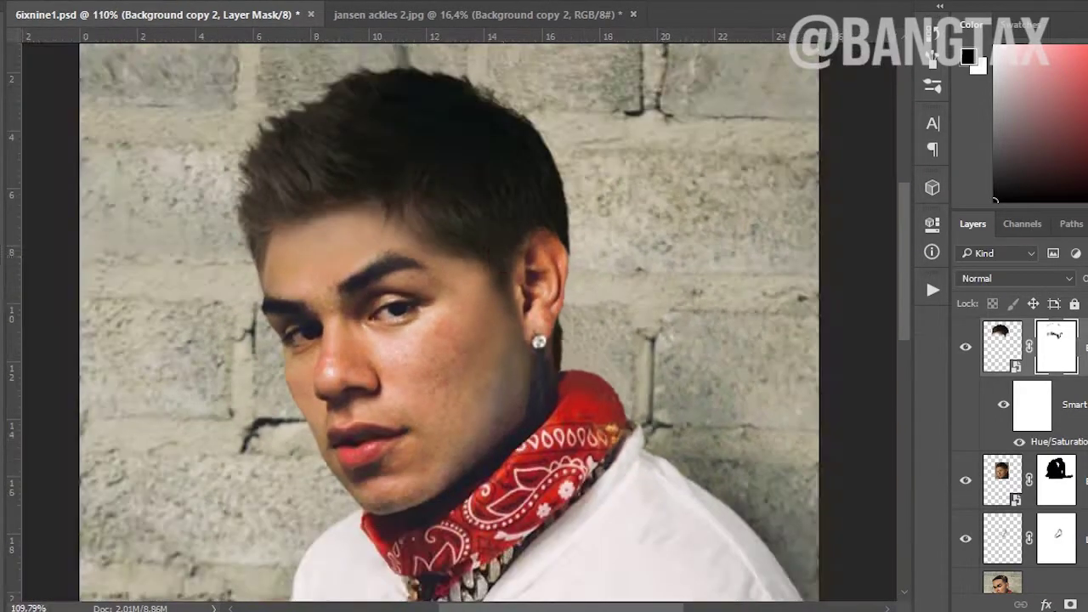
scroll(272, 221, up, 1)
scroll(377, 213, up, 1)
scroll(447, 167, down, 3)
key(x)
scroll(447, 166, up, 3)
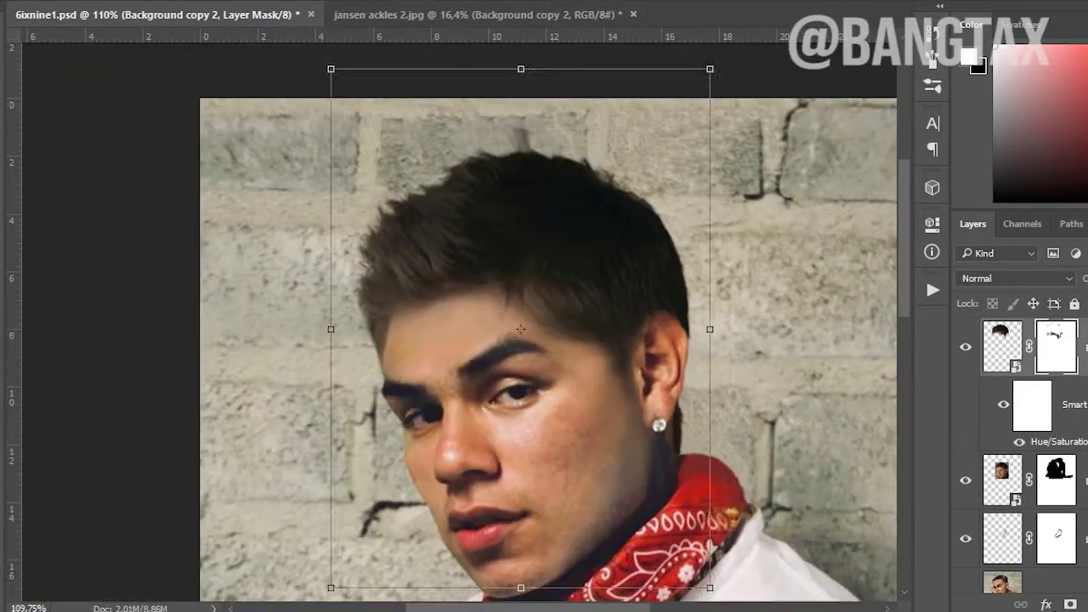
- Add a new empty Layer 4 clipped above the pasted hair
key(ctrl+shift+alt+n)
key(x)
scroll(619, 297, down, 1)
scroll(619, 297, down, 2)
- Delete the masked Layer 4
scroll(433, 246, up, 1)
scroll(433, 246, up, 2)
scroll(433, 247, down, 3)
scroll(442, 340, up, 2)
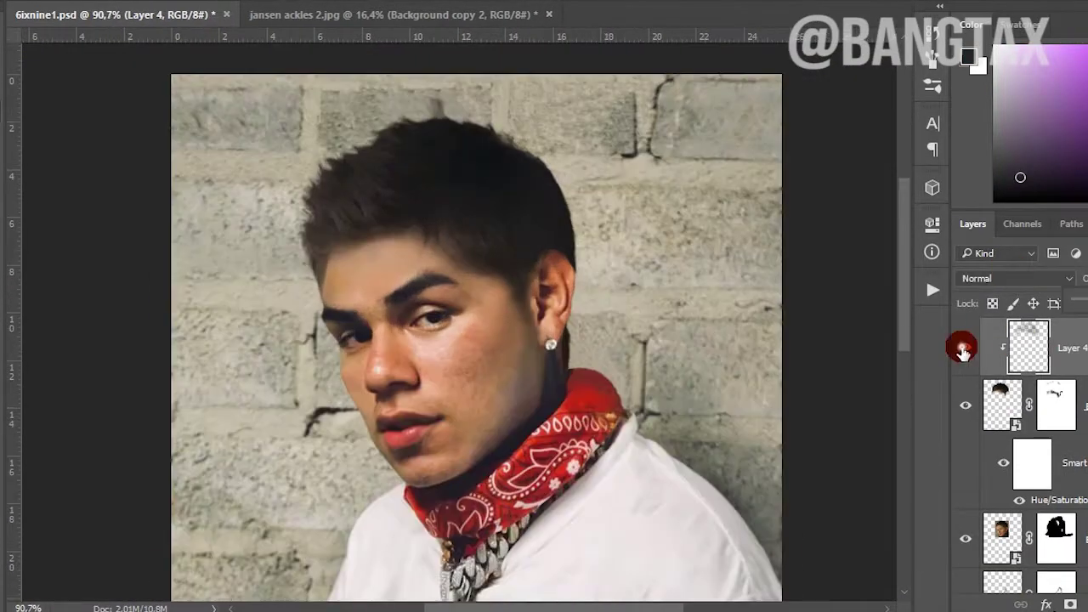
scroll(364, 97, down, 1)
scroll(332, 133, up, 2)
key(Delete)
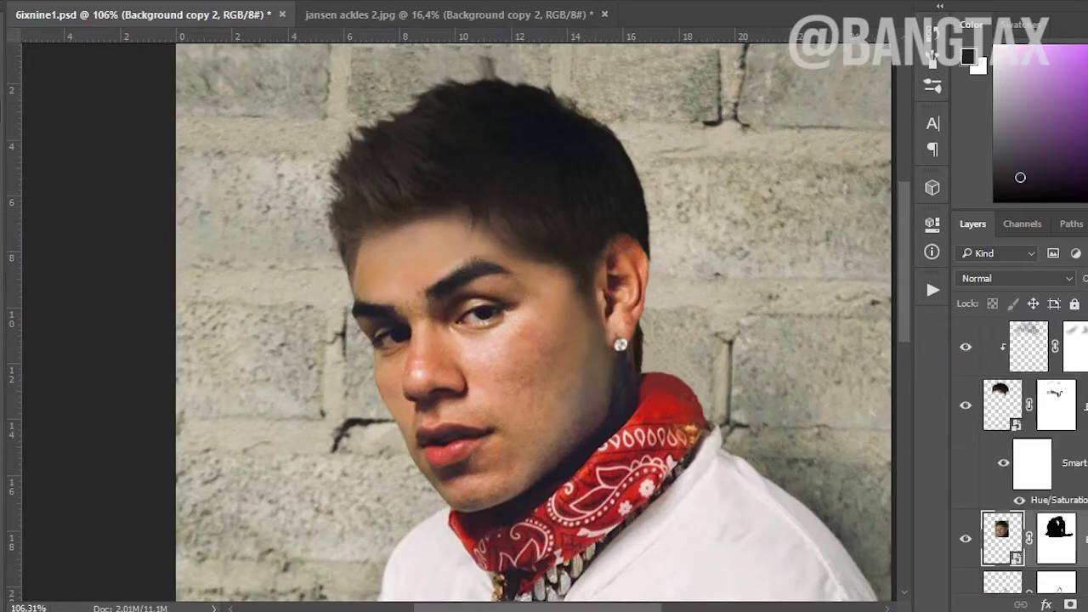
- Create a new Layer 5 clipped to the face layer and pick a paint colour
key(ctrl+shift+alt+n)
scroll(721, 257, up, 2)
alt+click(721, 257)
scroll(304, 206, down, 3)
scroll(359, 102, up, 1)
- Target the Background copy 2 hair mask and paint white to refine the hairline
key(alt+])
key(ctrl+backslash)
scroll(499, 219, up, 2)
scroll(499, 220, down, 1)
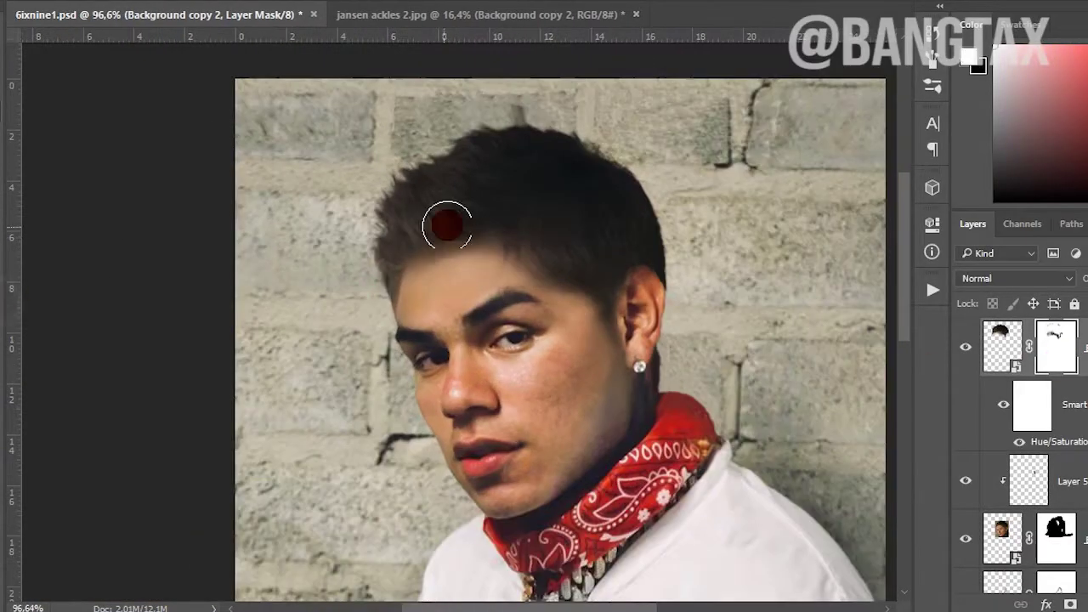
scroll(360, 260, down, 2)
scroll(327, 230, up, 3)
scroll(335, 254, up, 1)
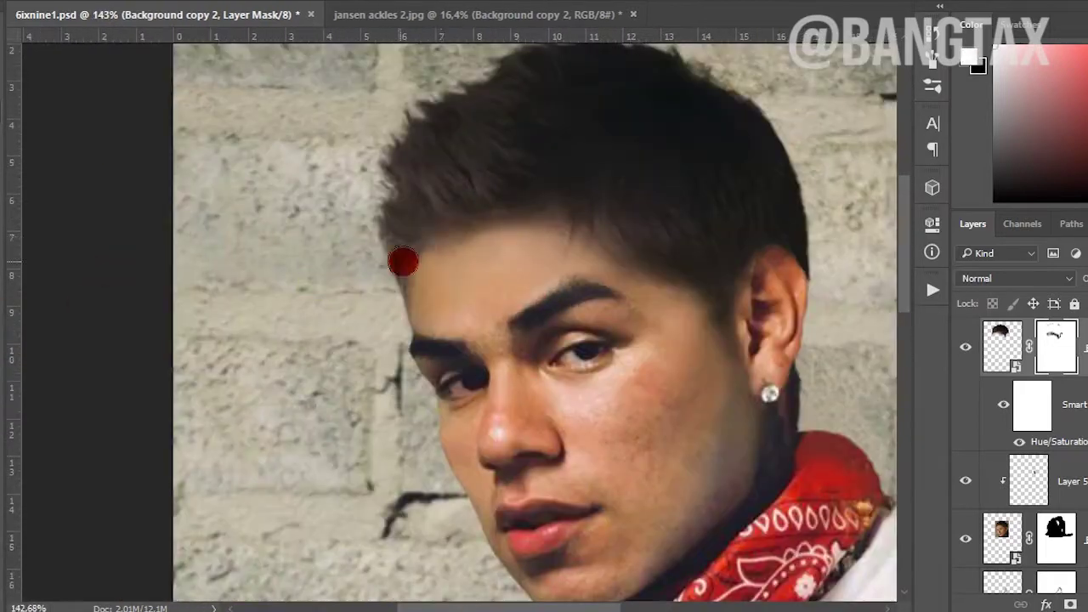
key(x)
scroll(311, 281, up, 1)
scroll(475, 244, down, 3)
scroll(505, 159, up, 2)
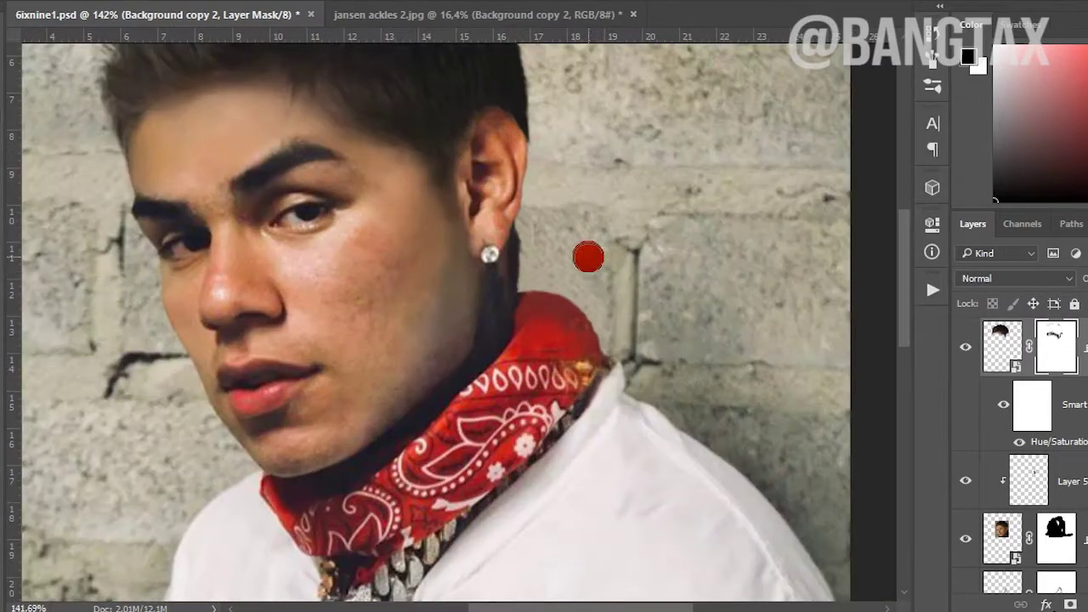